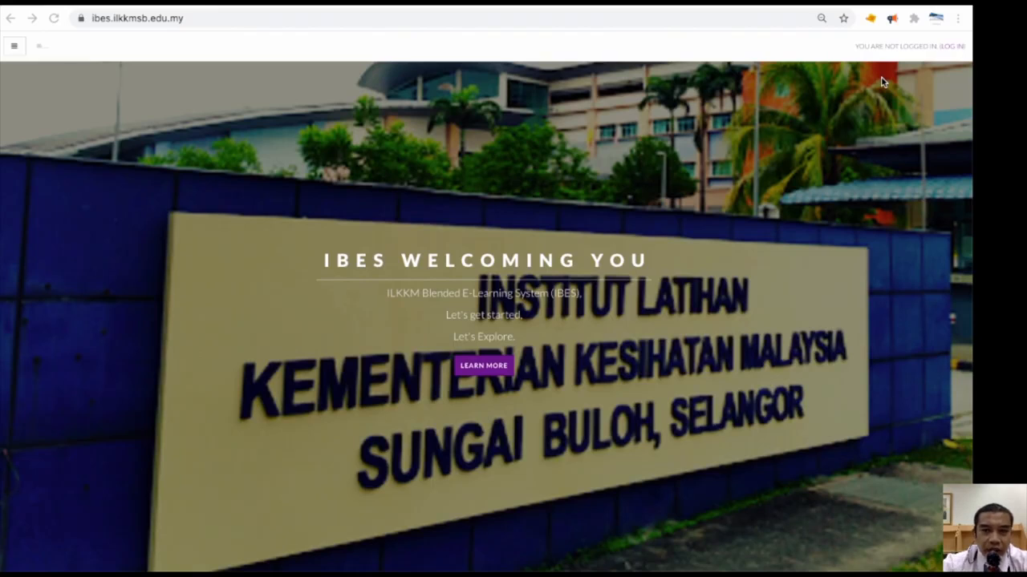
# Log into the IBES Moodle site with the teacher's saved login from the autofill list
pyautogui.click(954, 47)
pyautogui.scroll(5, 921, 75)
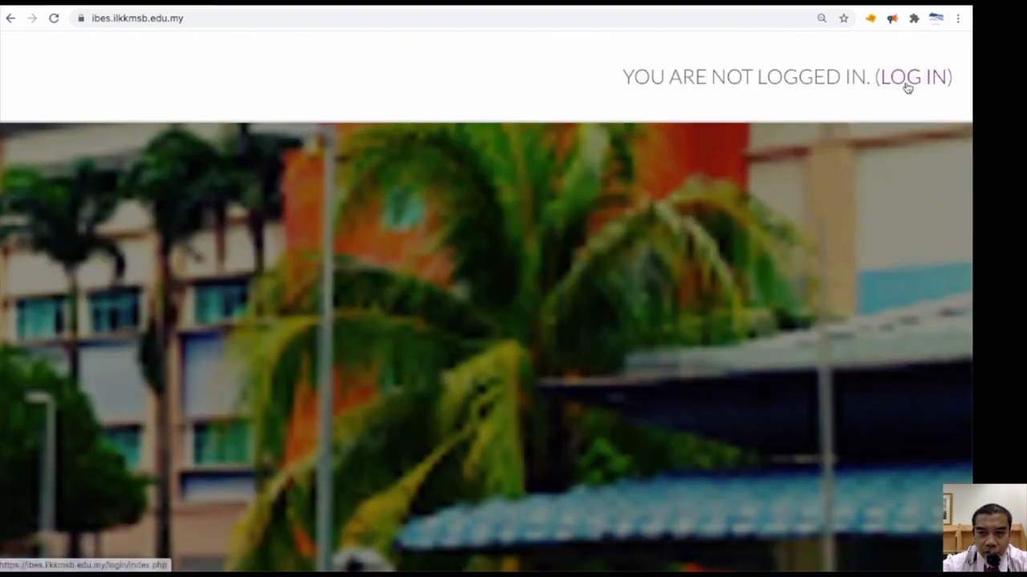
pyautogui.click(907, 87)
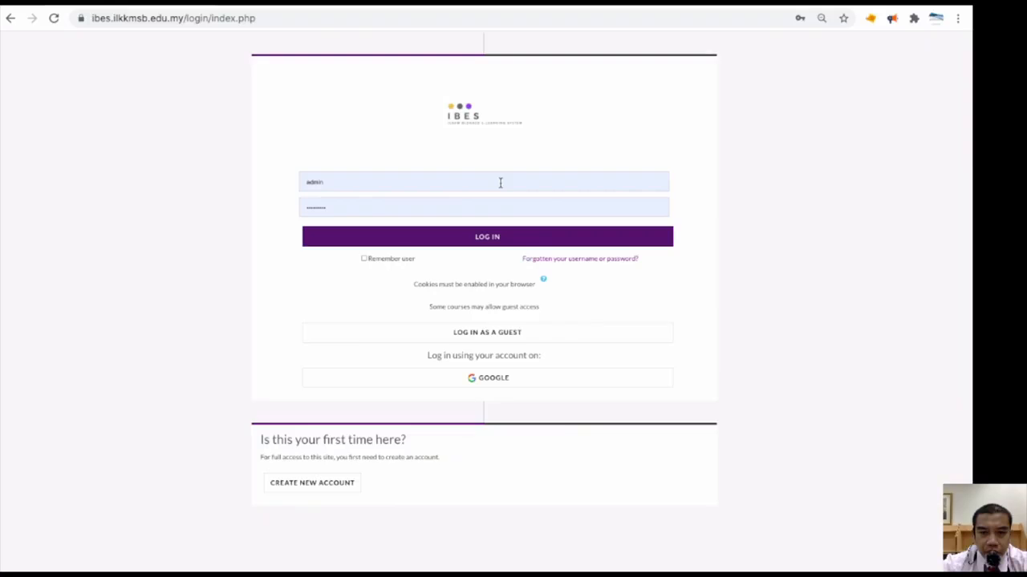
pyautogui.click(500, 181)
pyautogui.doubleClick(500, 182)
pyautogui.write('ismailsa')
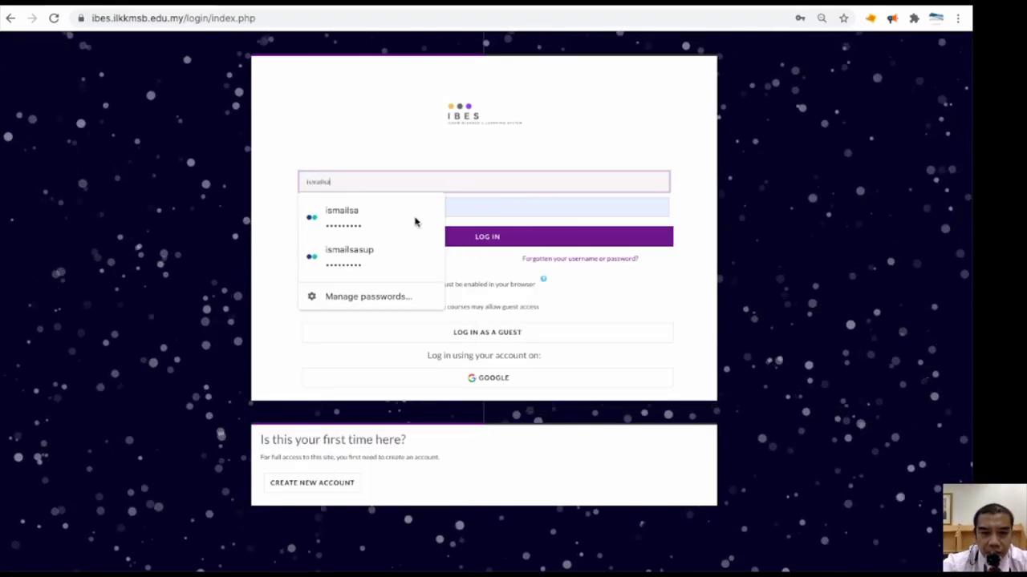
pyautogui.click(415, 220)
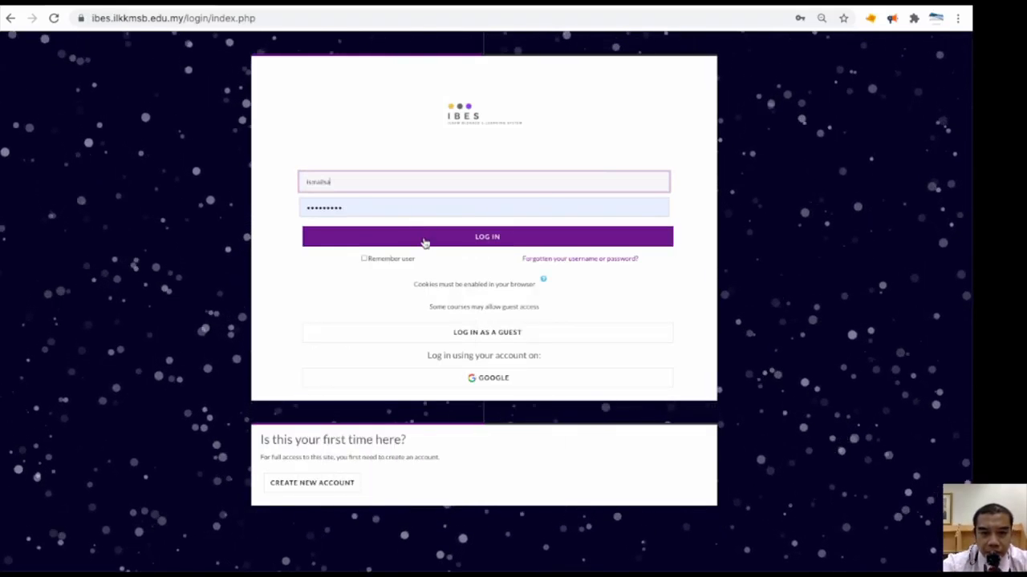
pyautogui.click(423, 239)
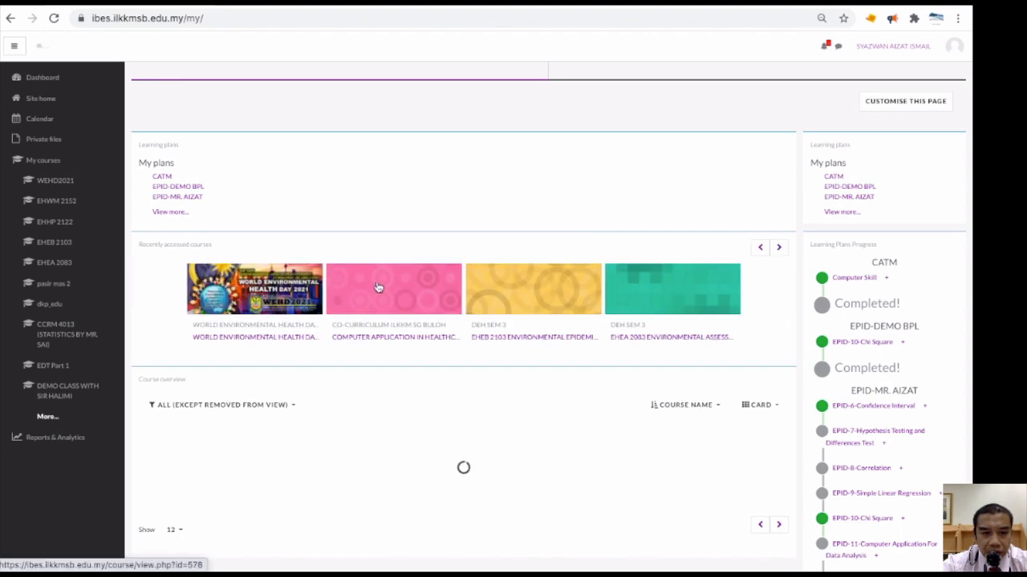
# Open the CATM course from the dashboard and view its START HERE item
pyautogui.click(378, 287)
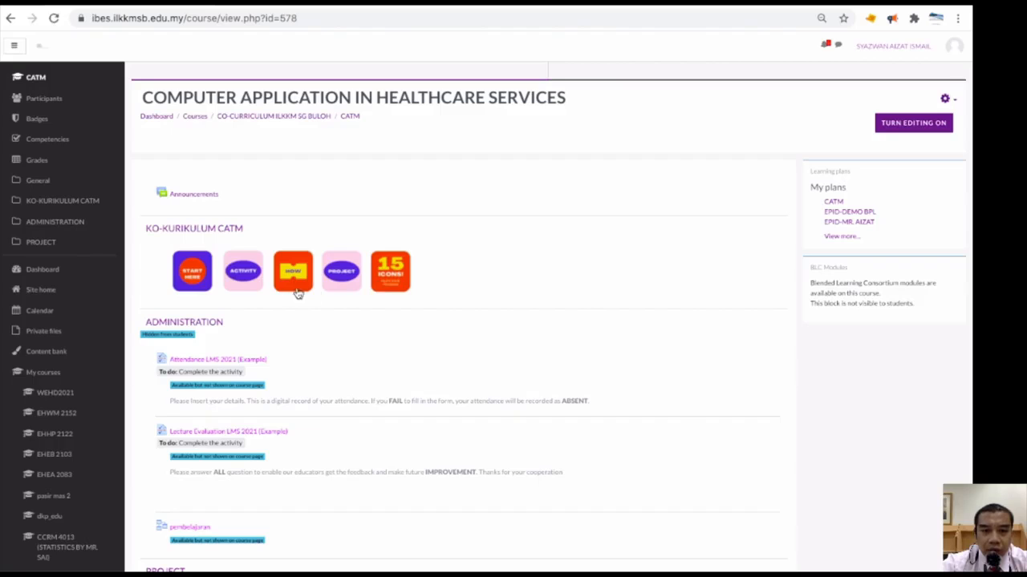
pyautogui.scroll(5, 246, 287)
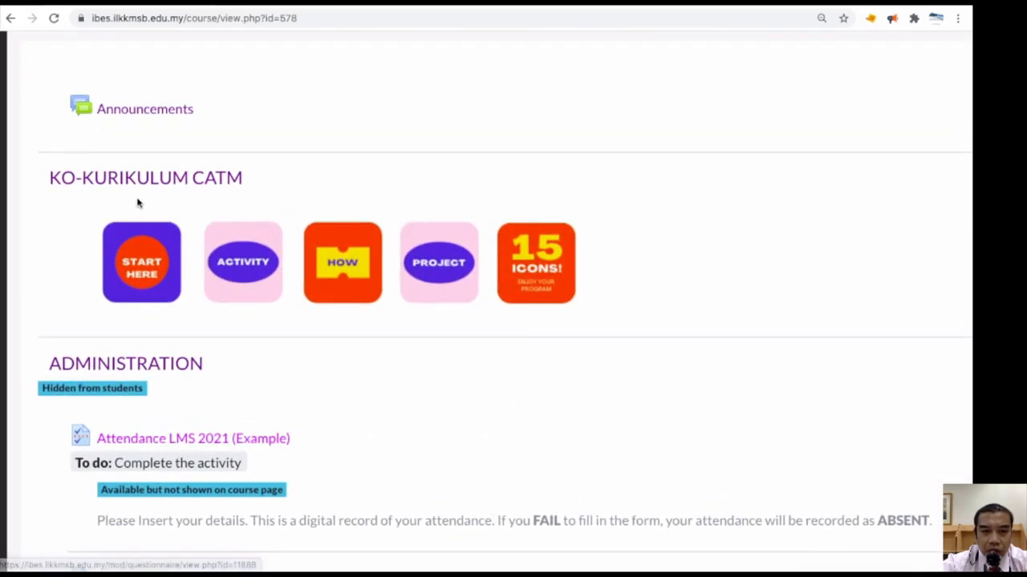
pyautogui.click(168, 269)
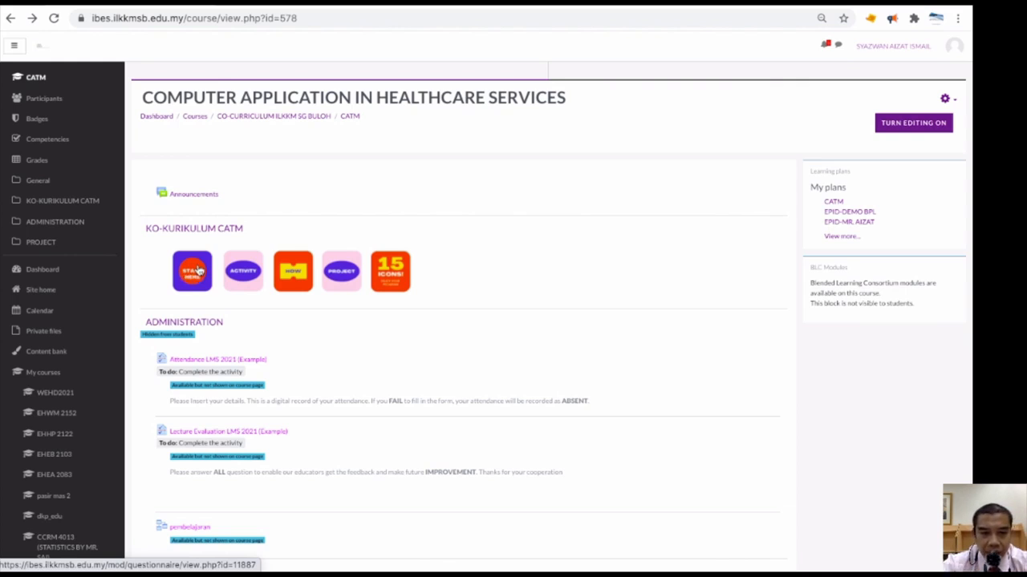
# Scroll through the CATM course sections, then open the account menu
pyautogui.scroll(-3, 194, 368)
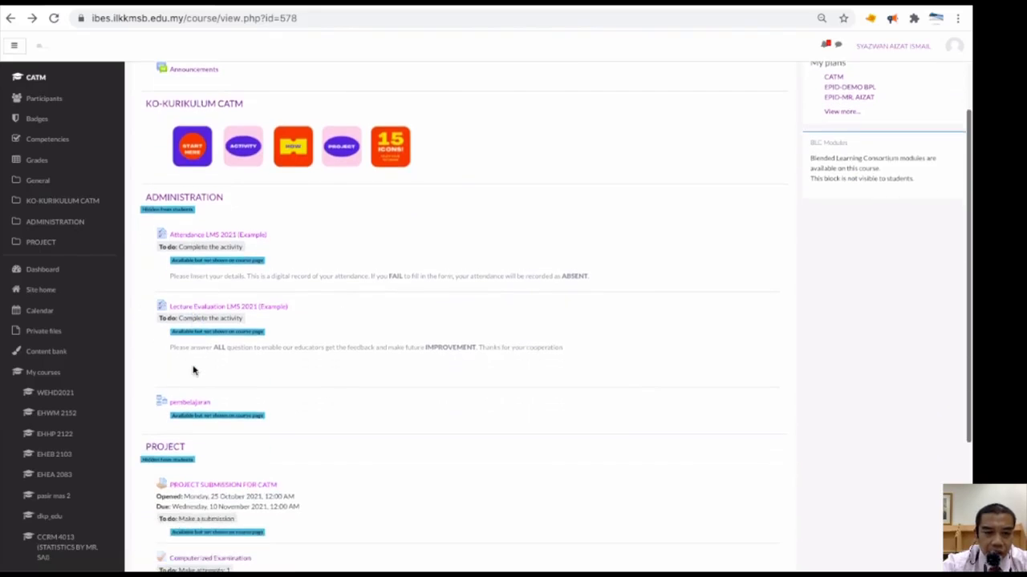
pyautogui.scroll(-3, 194, 370)
pyautogui.scroll(5, 194, 371)
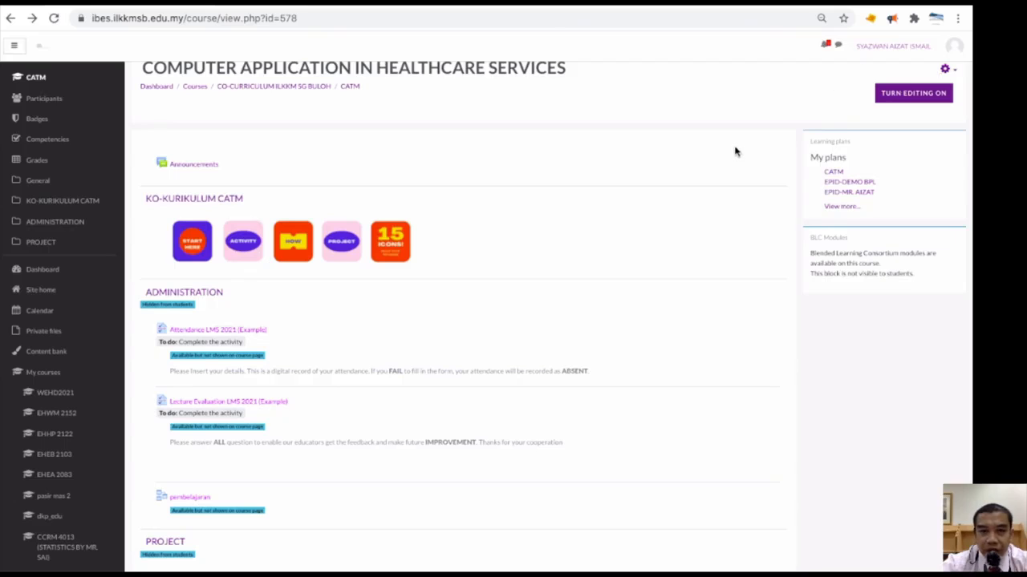
pyautogui.scroll(1, 747, 153)
pyautogui.click(953, 46)
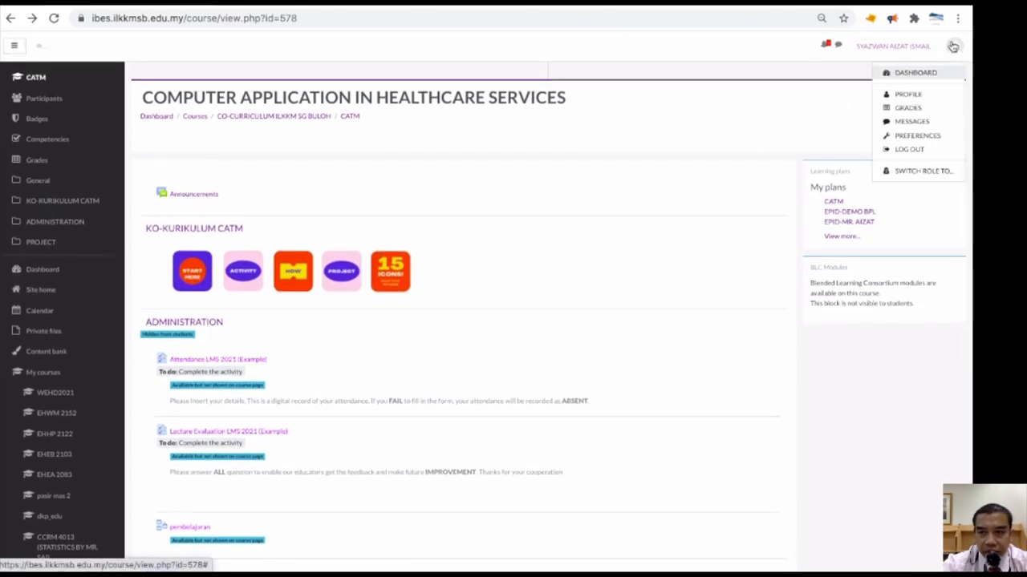
# Log out the teacher and sign in with the student's saved login
pyautogui.click(909, 150)
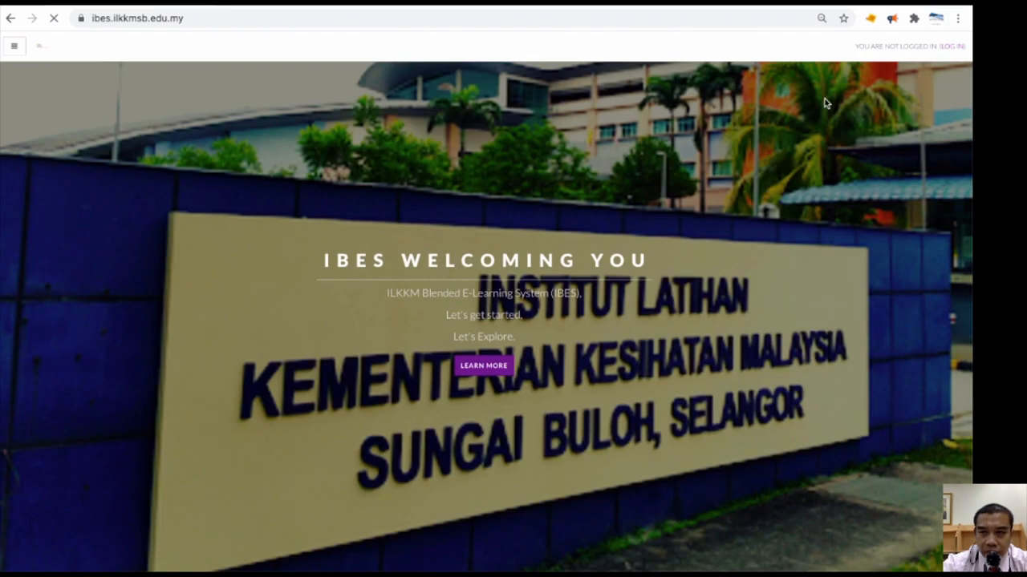
pyautogui.click(951, 46)
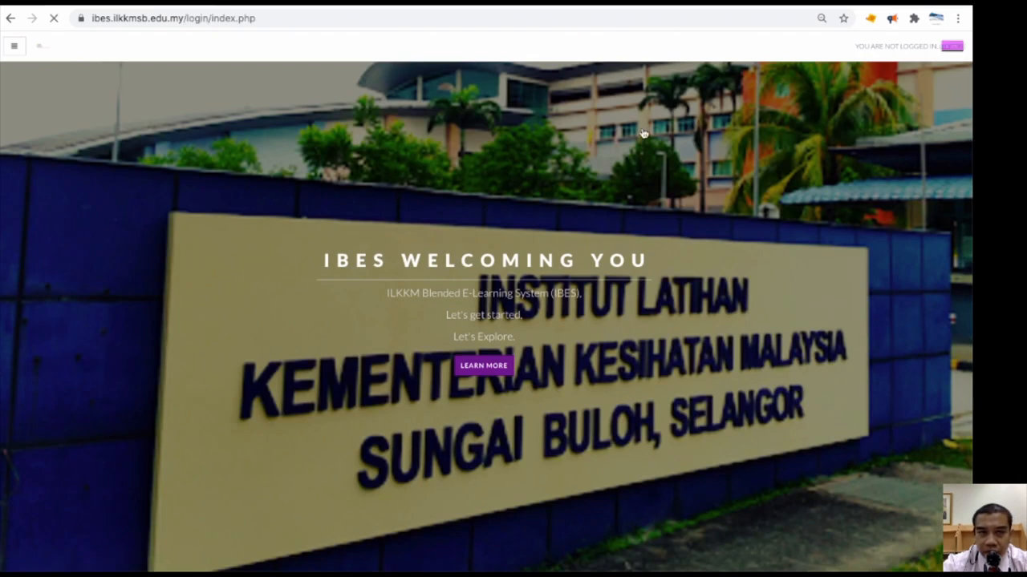
pyautogui.click(323, 173)
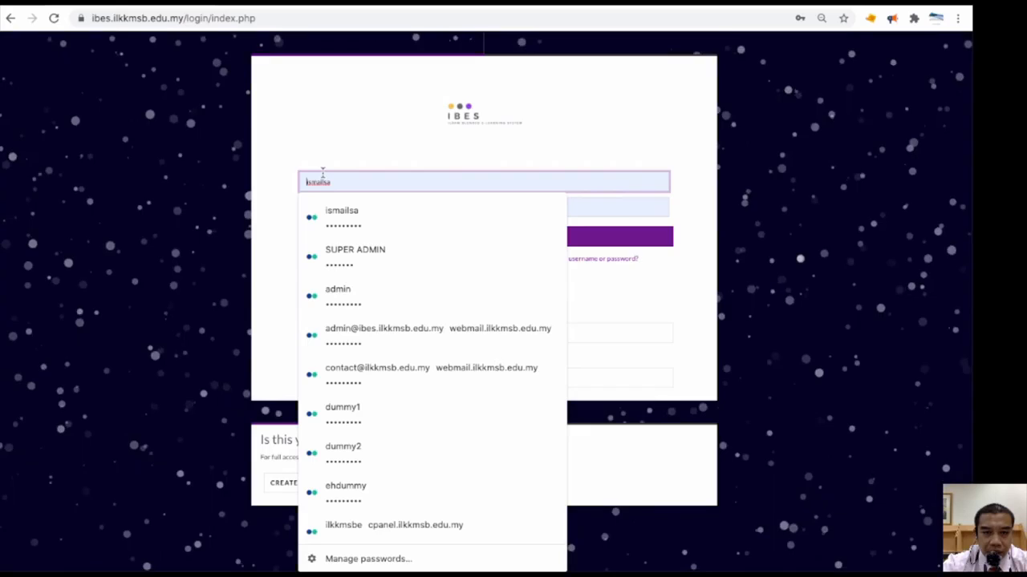
pyautogui.doubleClick(322, 180)
pyautogui.write('sa')
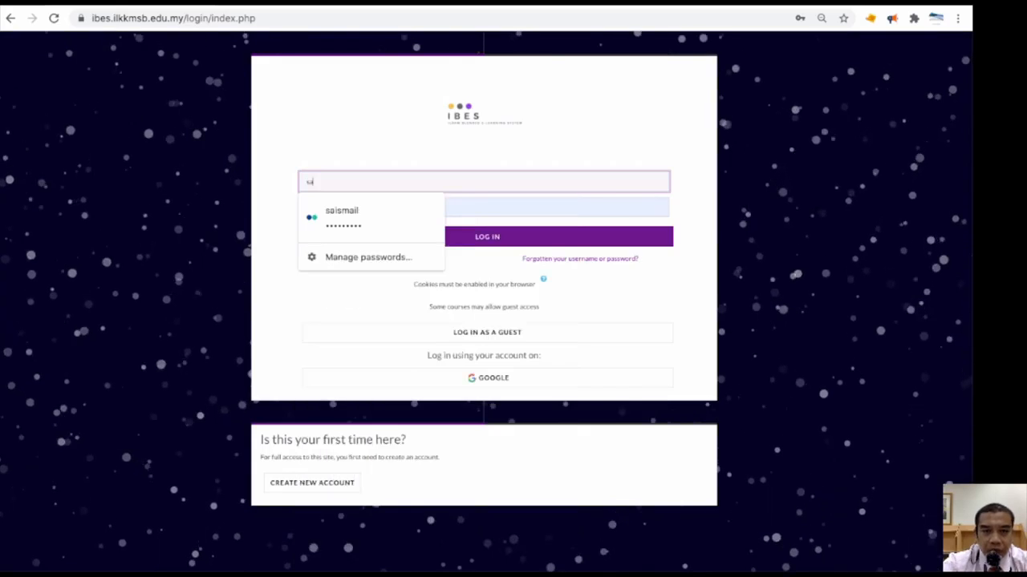
pyautogui.click(328, 213)
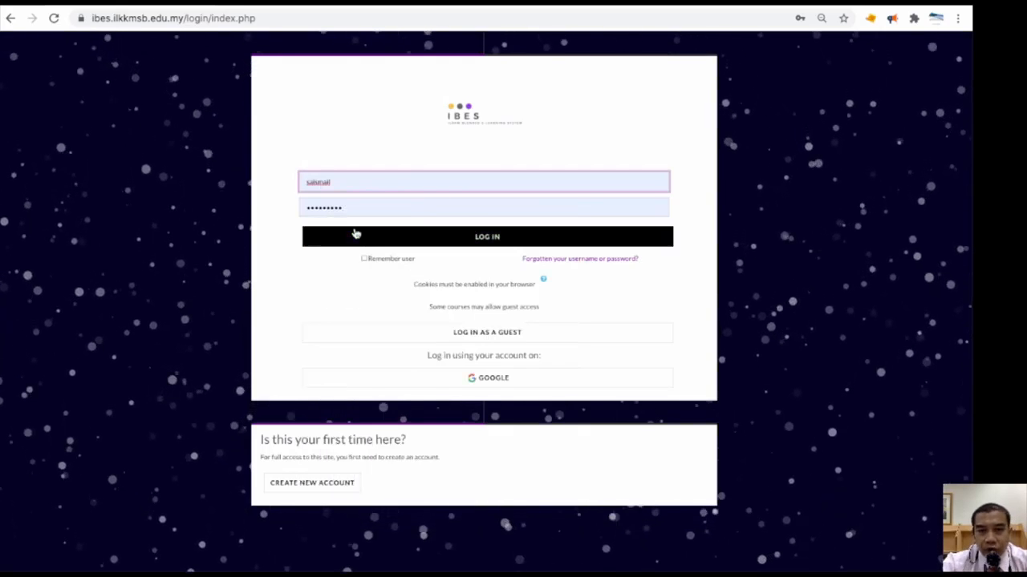
pyautogui.click(356, 233)
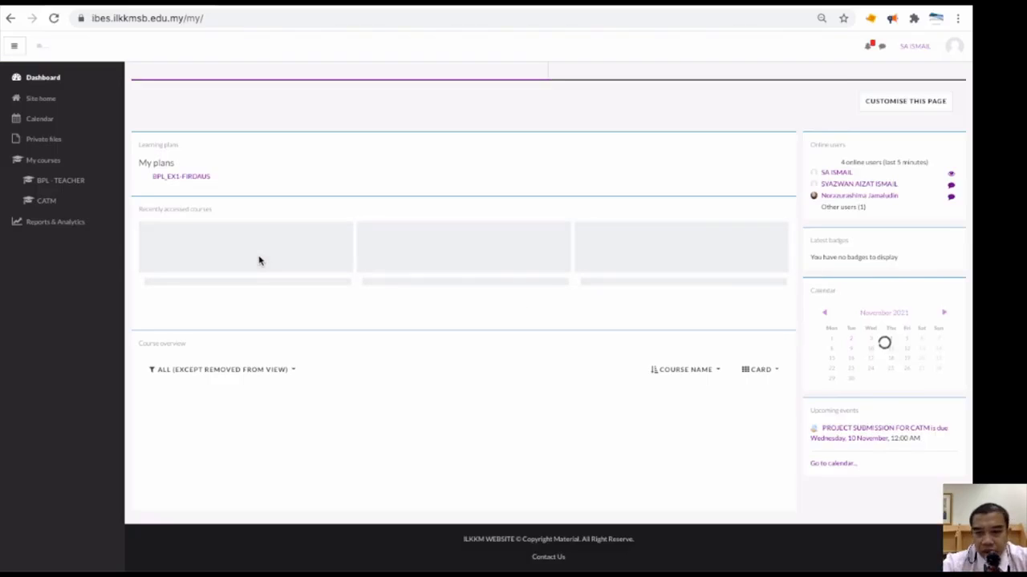
# Open the CATM course as the student with the side navigation collapsed
pyautogui.click(223, 267)
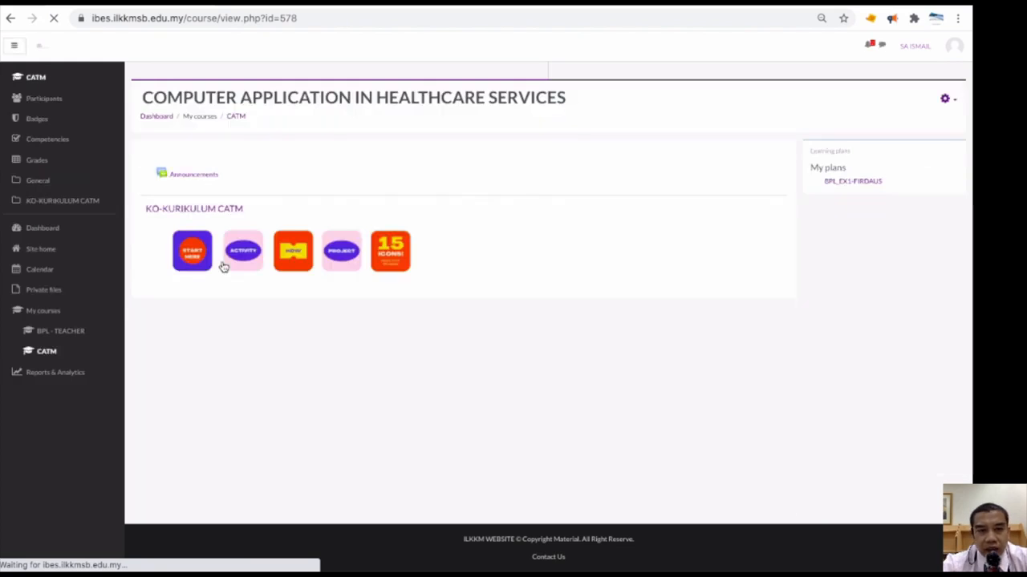
pyautogui.click(12, 48)
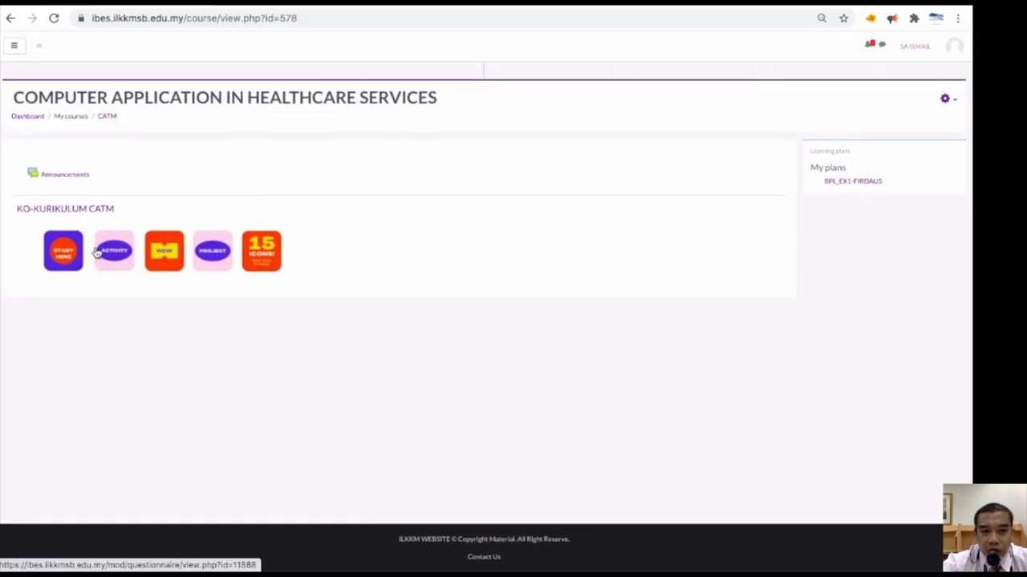
pyautogui.scroll(5, 85, 245)
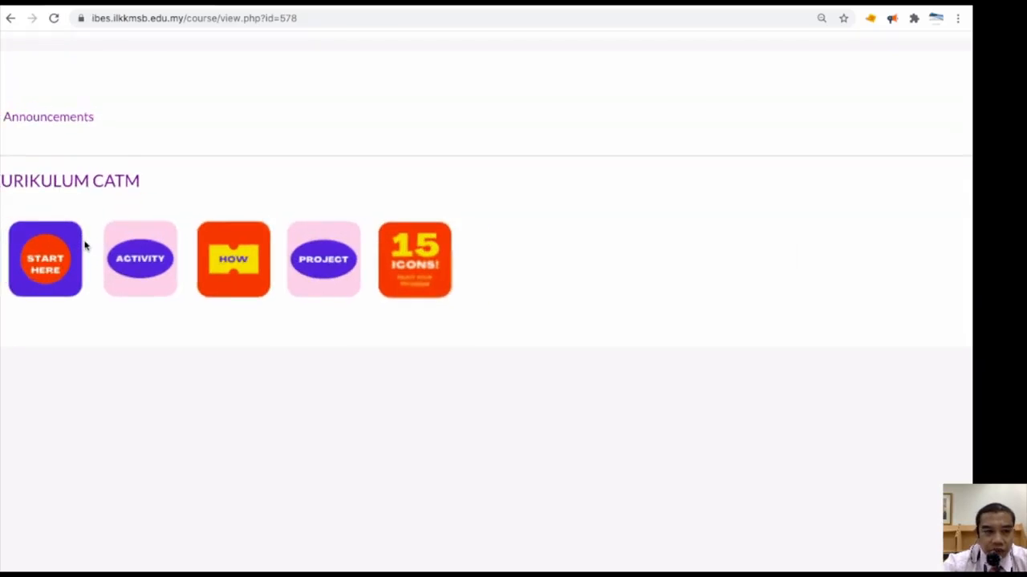
pyautogui.scroll(-5, 85, 246)
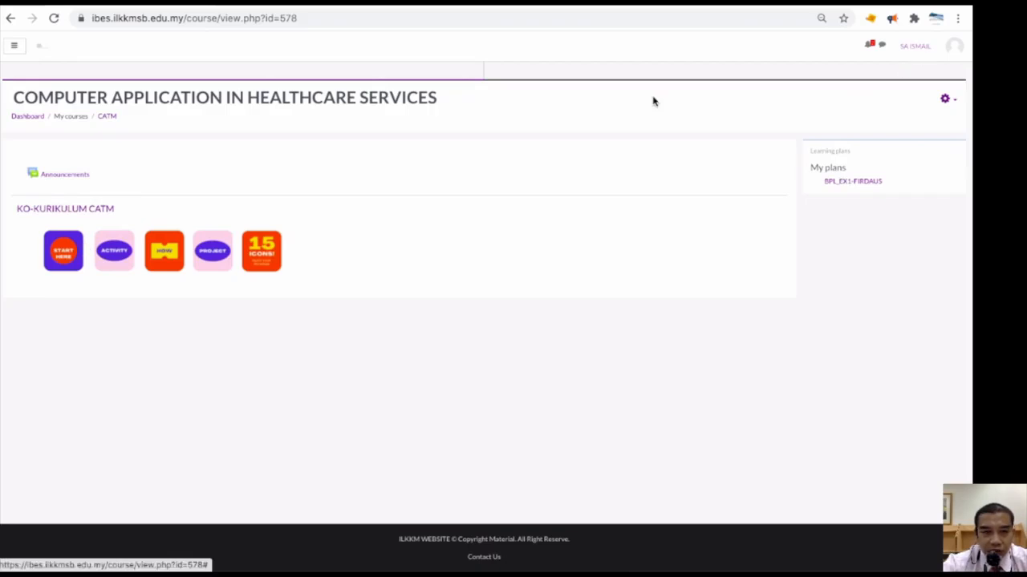
# View START HERE as the student, return to CATM, and log out
pyautogui.click(60, 261)
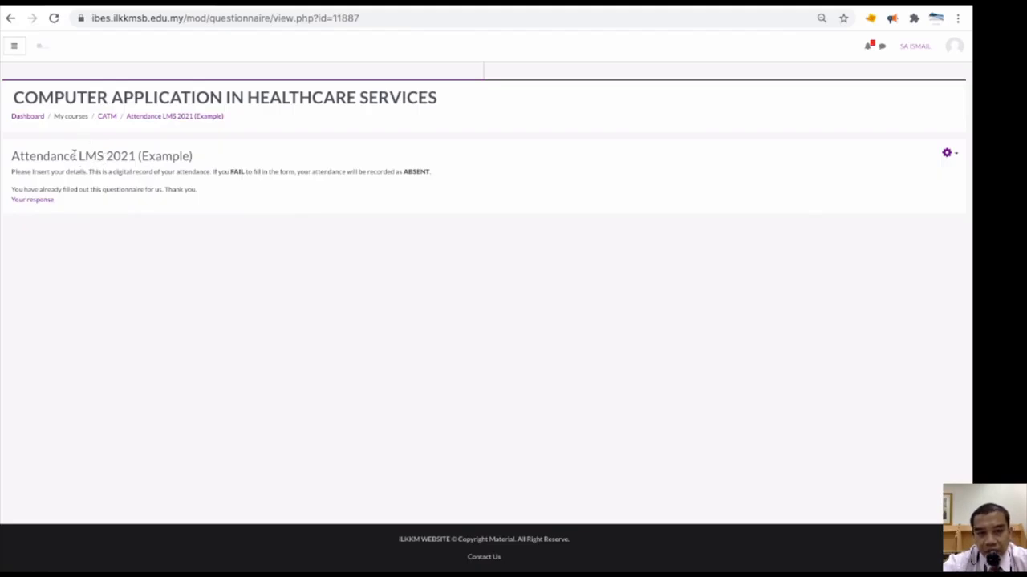
pyautogui.click(14, 46)
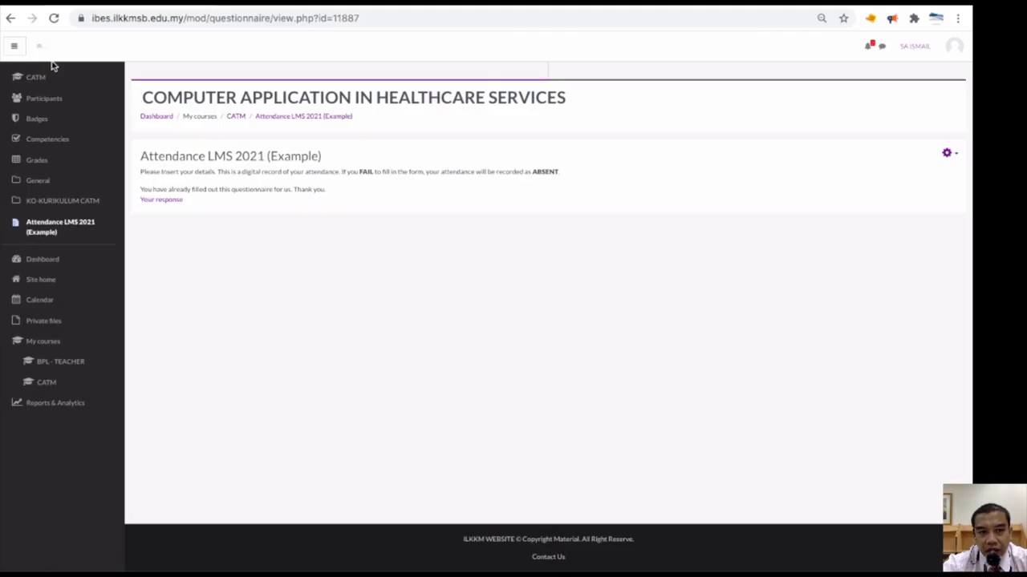
pyautogui.click(56, 81)
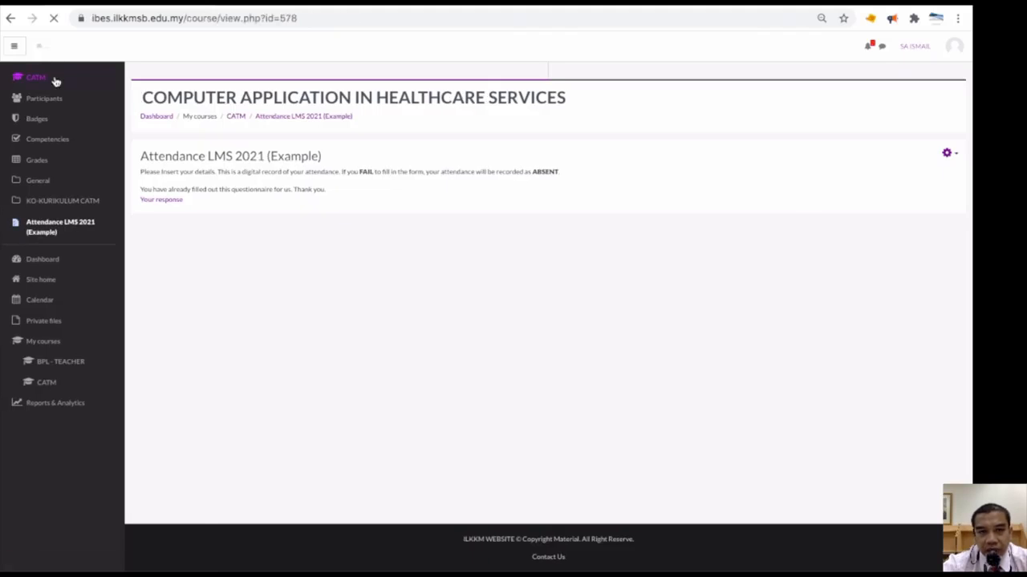
pyautogui.click(949, 46)
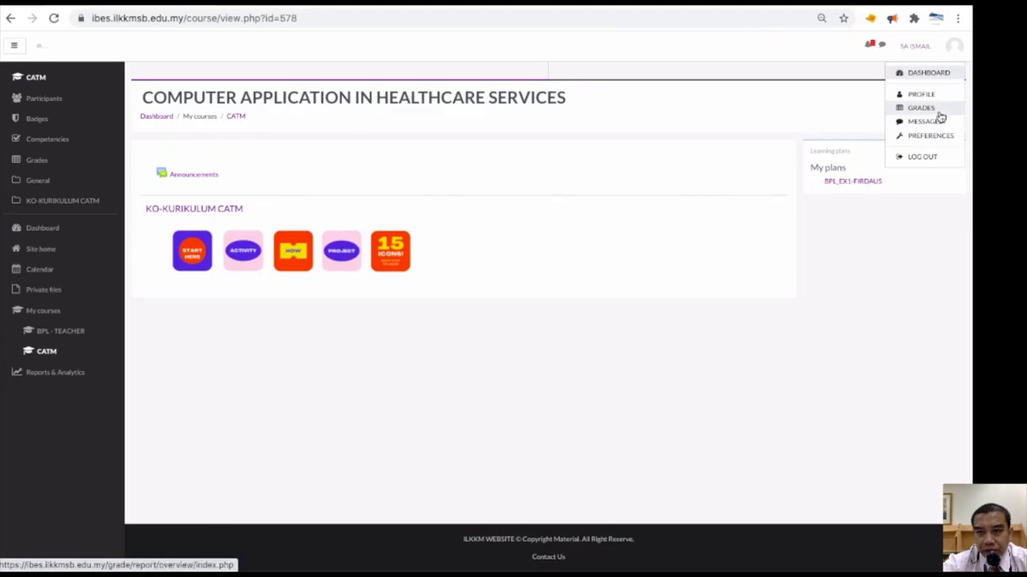
pyautogui.click(931, 162)
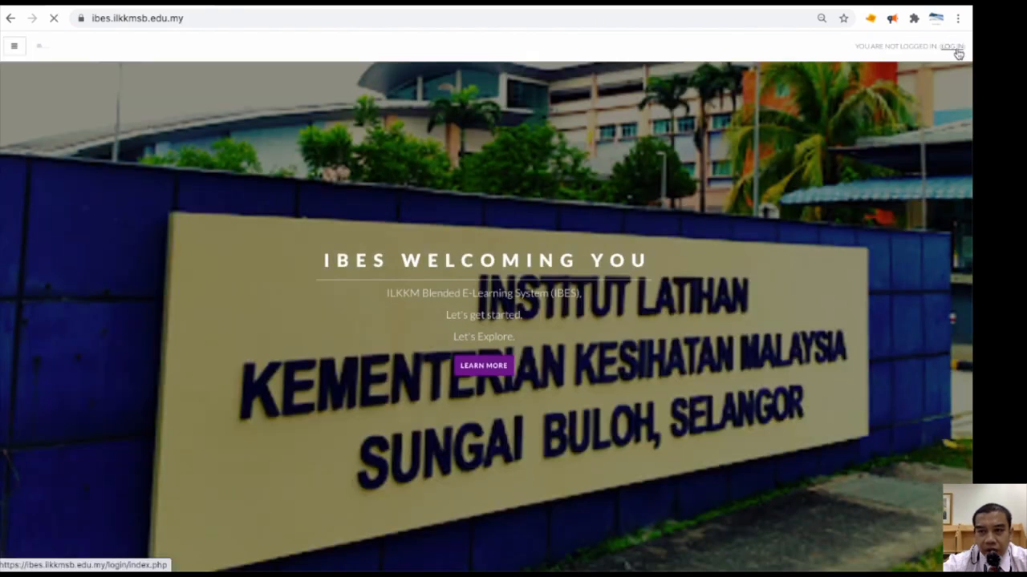
# Sign back in with the teacher's saved login and open the Computer Application in Healthcare Services course
pyautogui.click(954, 46)
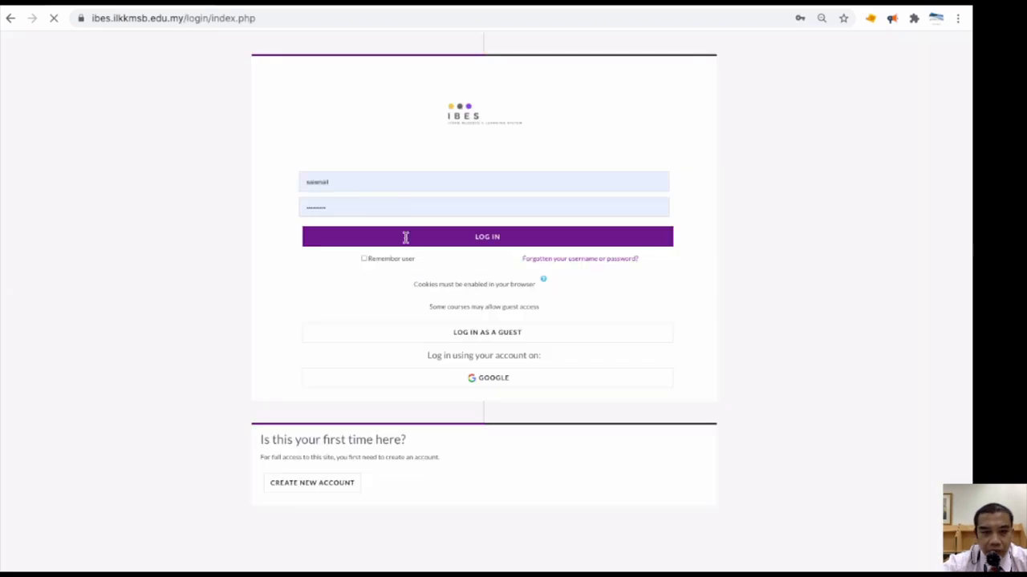
pyautogui.click(408, 183)
pyautogui.hotkey('ctrl', 'a')
pyautogui.write('i')
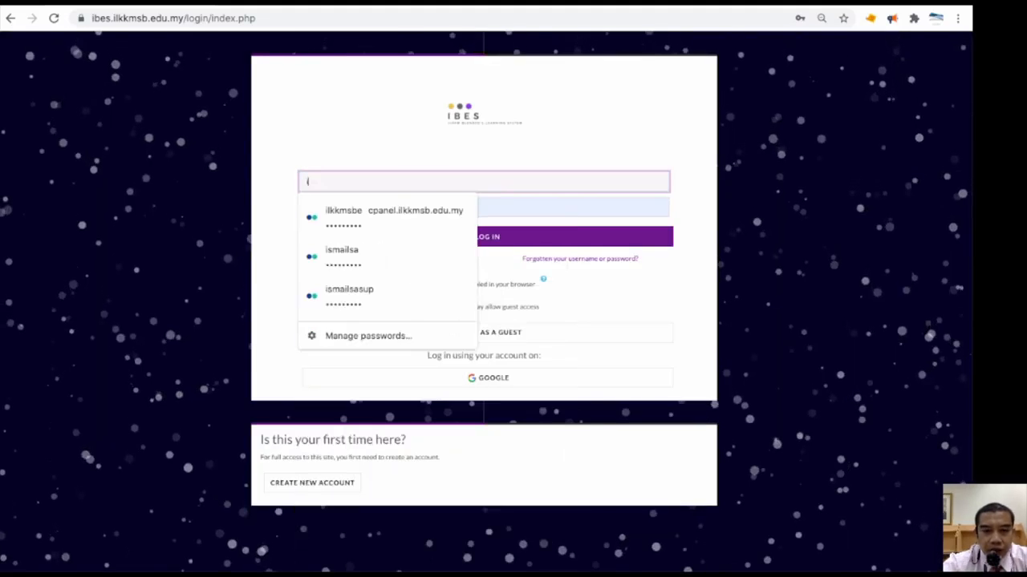
pyautogui.write('sm')
pyautogui.click(355, 223)
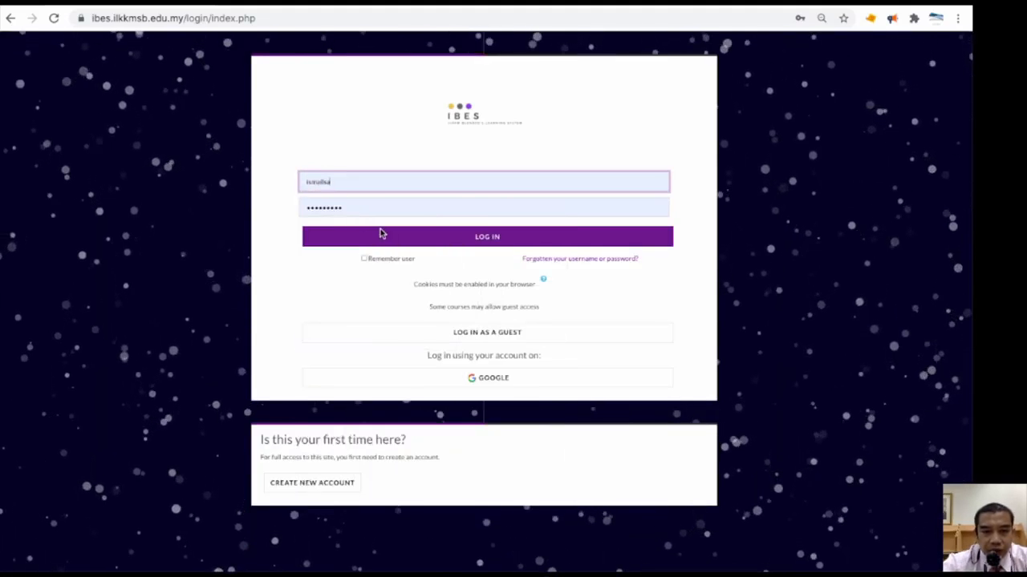
pyautogui.click(381, 233)
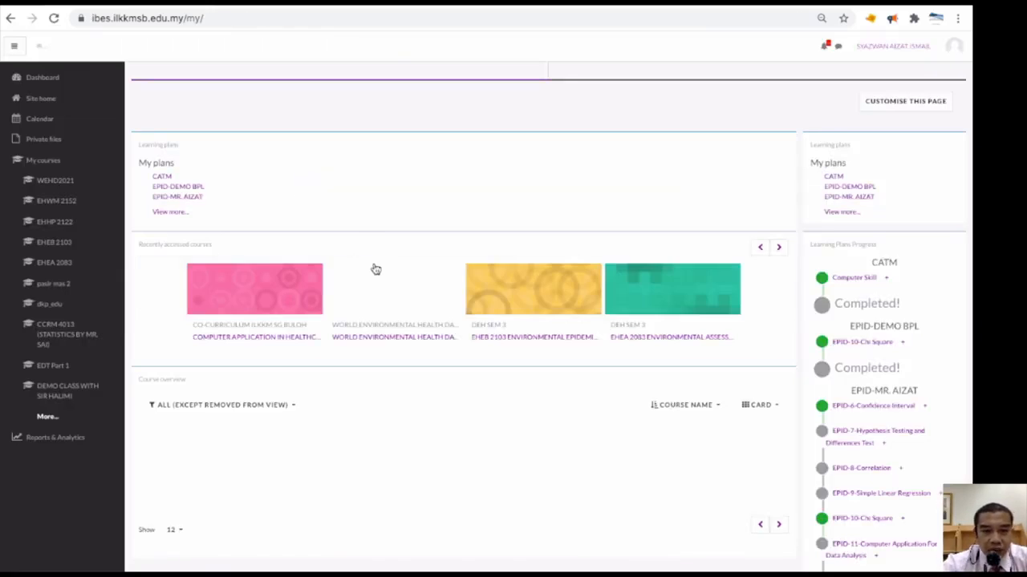
pyautogui.click(283, 297)
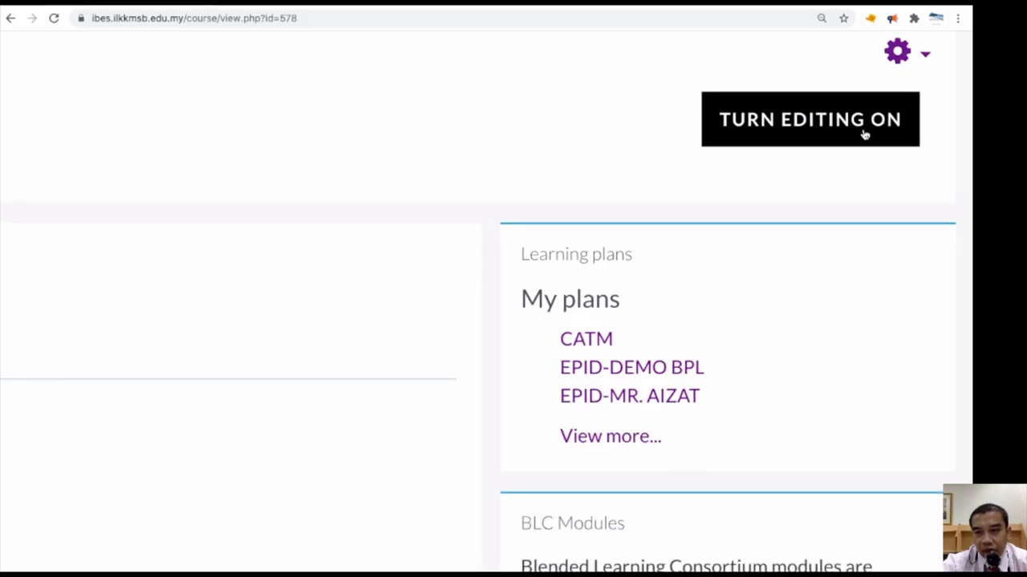
# Turn editing on in the CATM course and scroll down to the PROJECT section
pyautogui.click(865, 135)
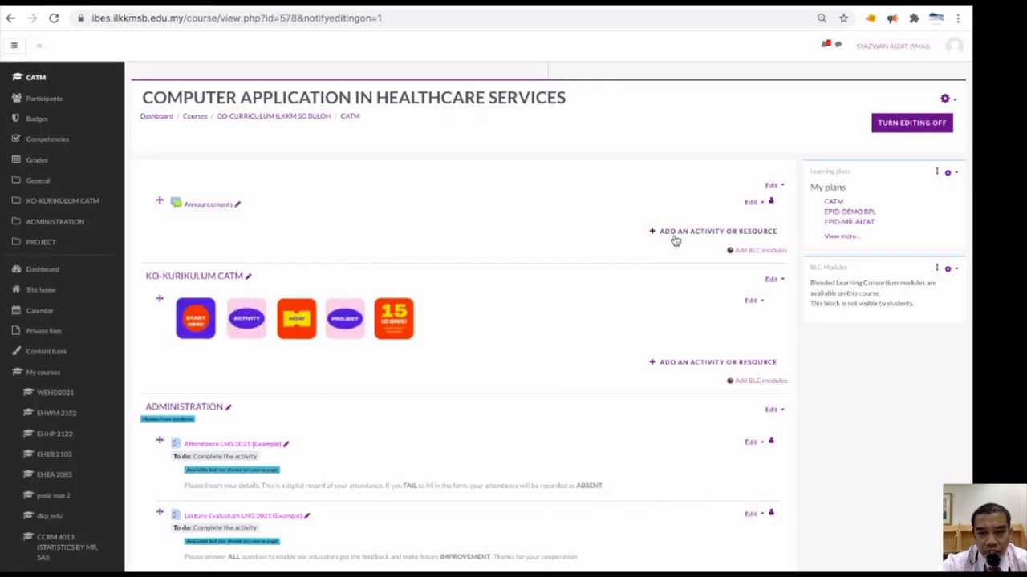
pyautogui.scroll(-3, 564, 369)
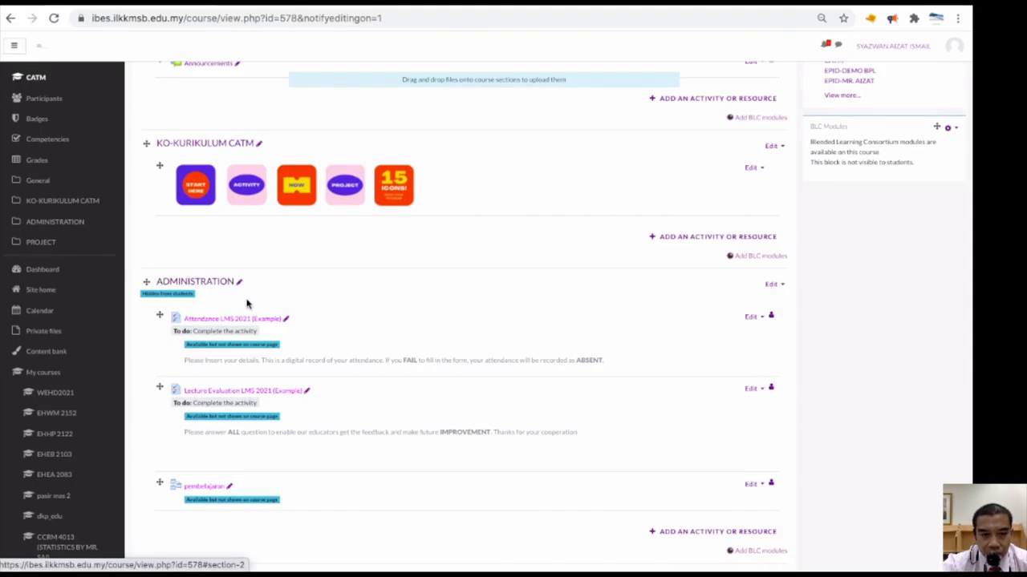
pyautogui.scroll(-1, 247, 303)
pyautogui.scroll(-1, 247, 304)
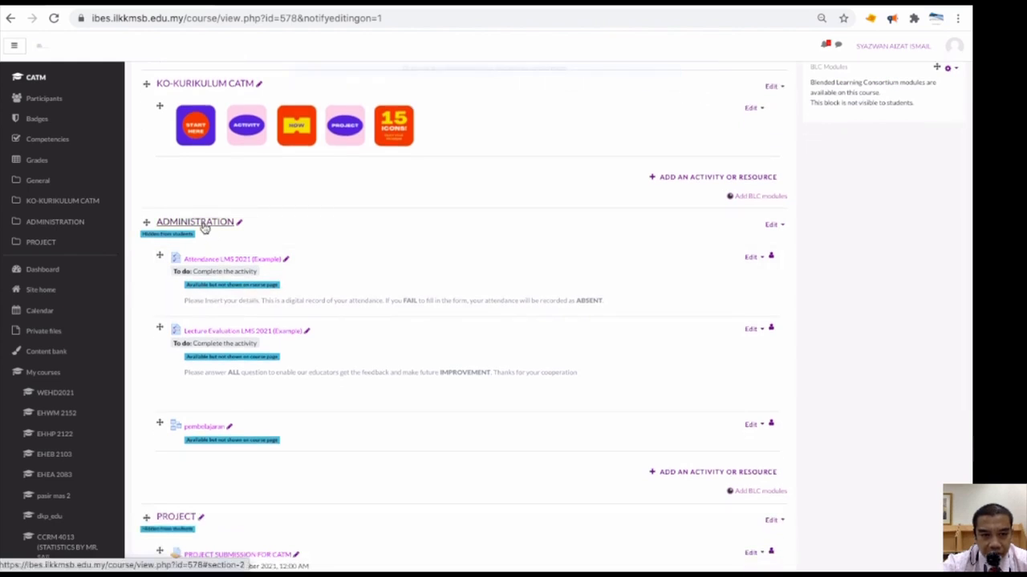
pyautogui.scroll(-3, 249, 276)
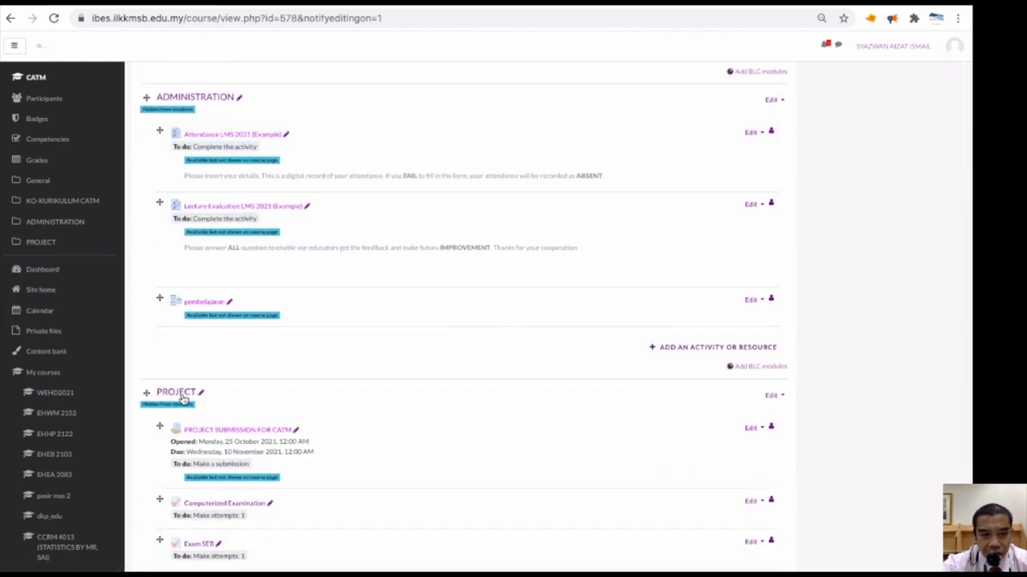
pyautogui.scroll(-3, 184, 397)
pyautogui.scroll(-2, 184, 397)
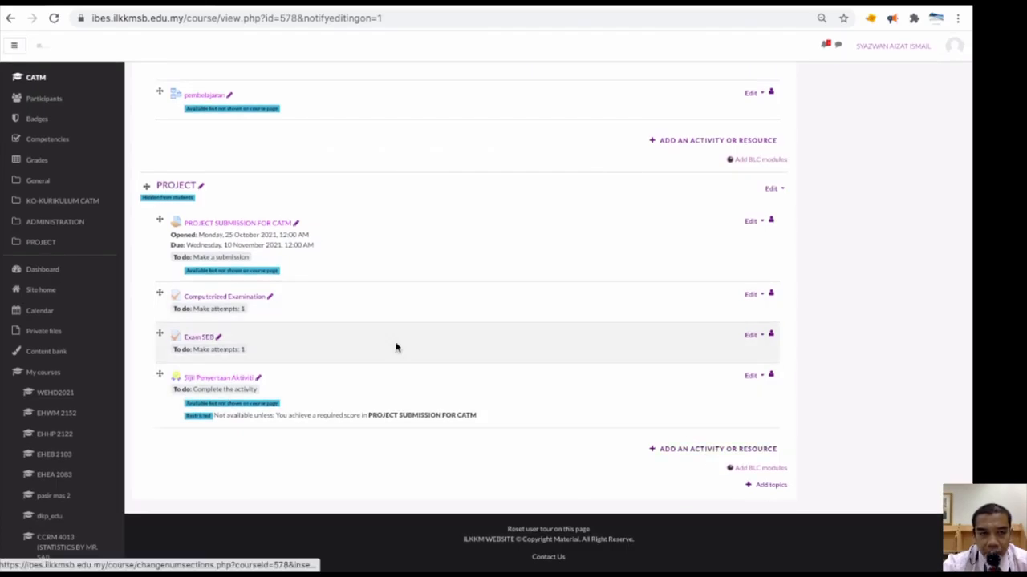
pyautogui.scroll(5, 164, 194)
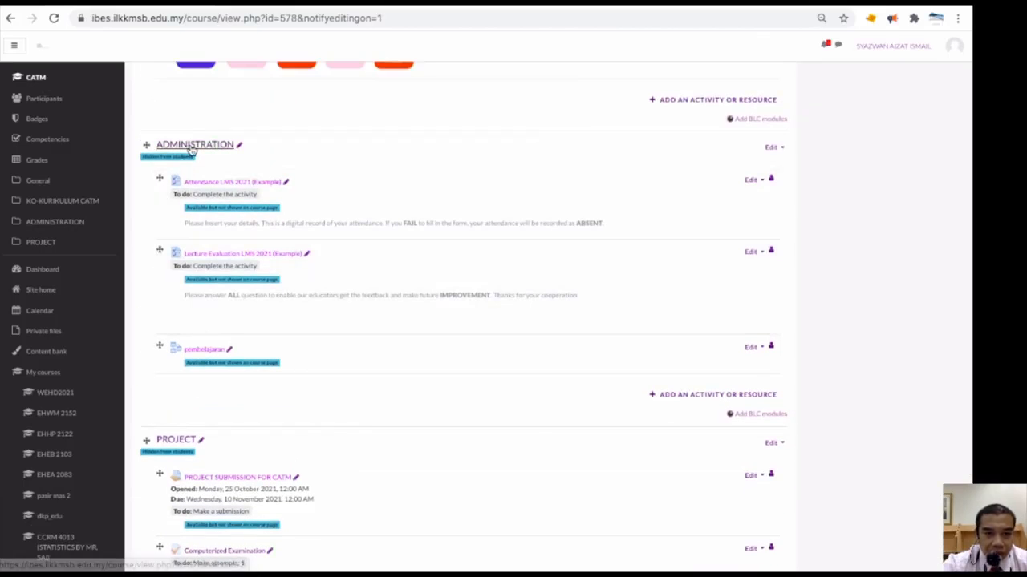
pyautogui.scroll(-5, 518, 318)
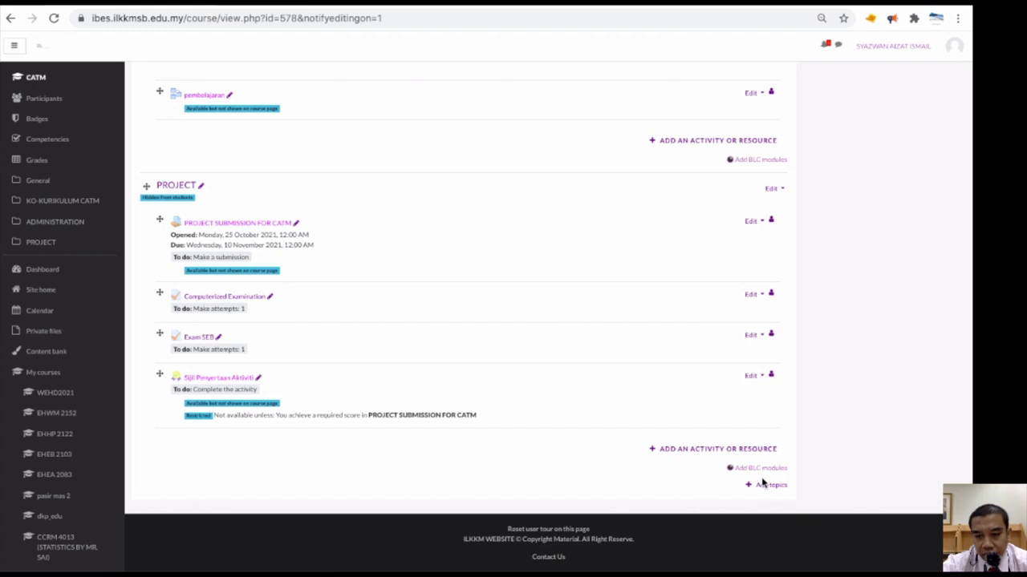
# Add one section named CERTIFICATE and drag Sijil Penyertaan Aktiviti into it
pyautogui.click(767, 484)
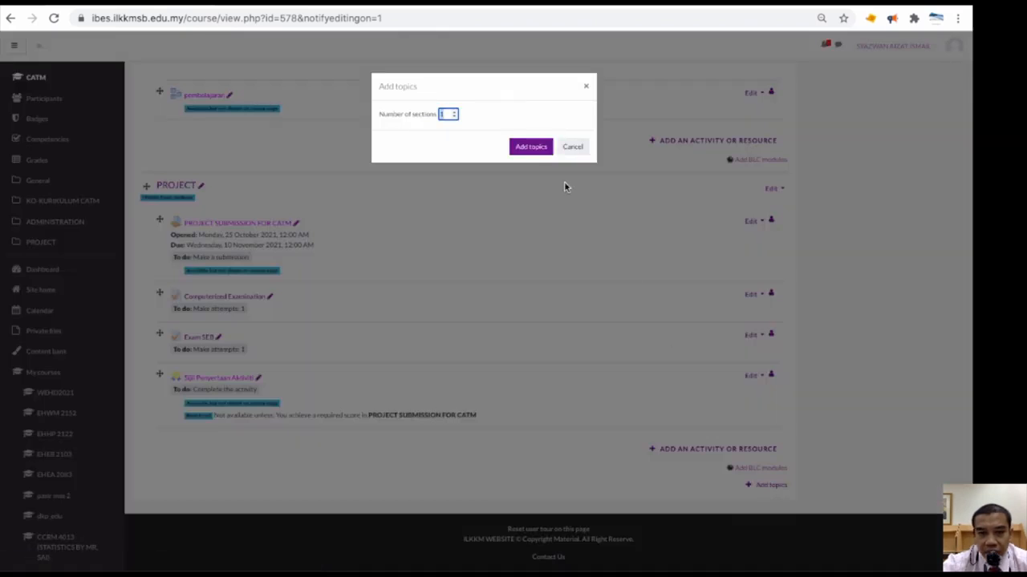
pyautogui.click(533, 152)
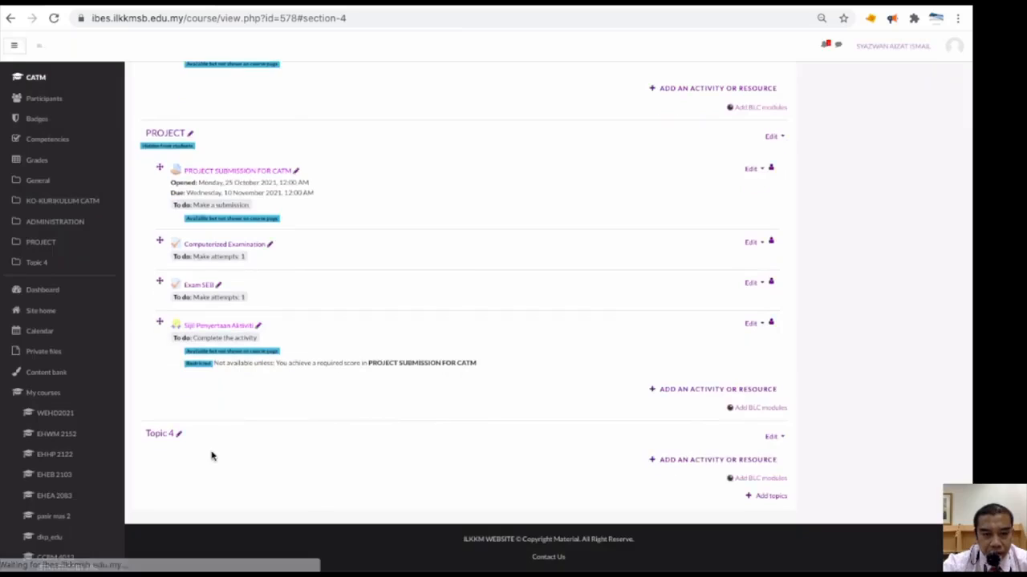
pyautogui.click(181, 435)
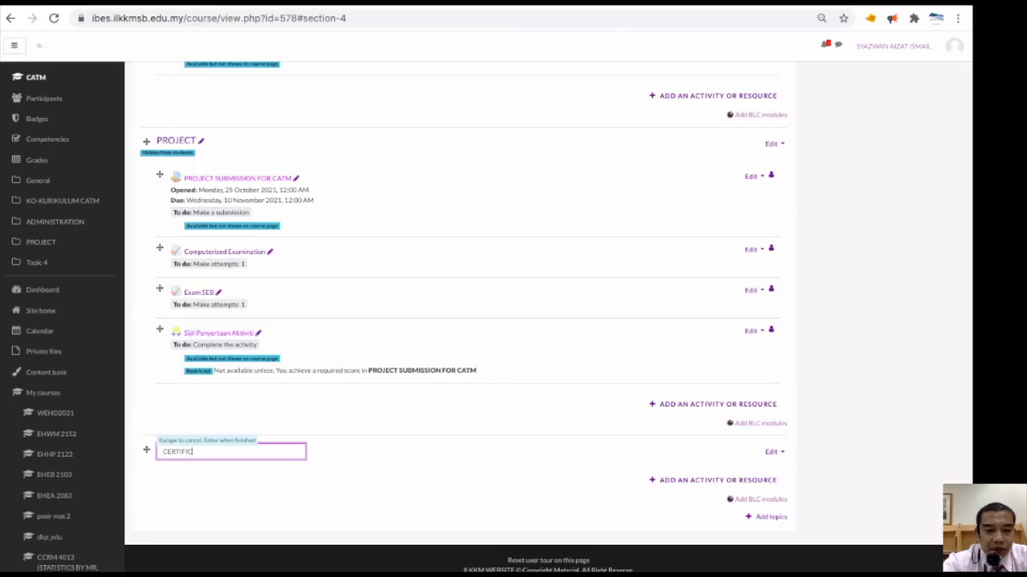
pyautogui.write('CERTIFICATE')
pyautogui.press('Return')
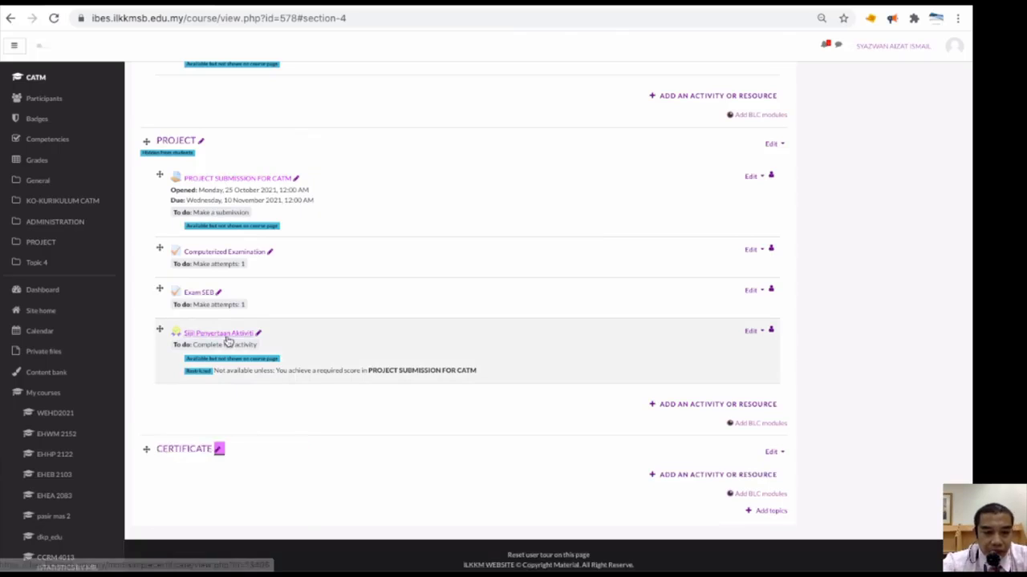
pyautogui.moveTo(161, 330); pyautogui.dragTo(176, 463)
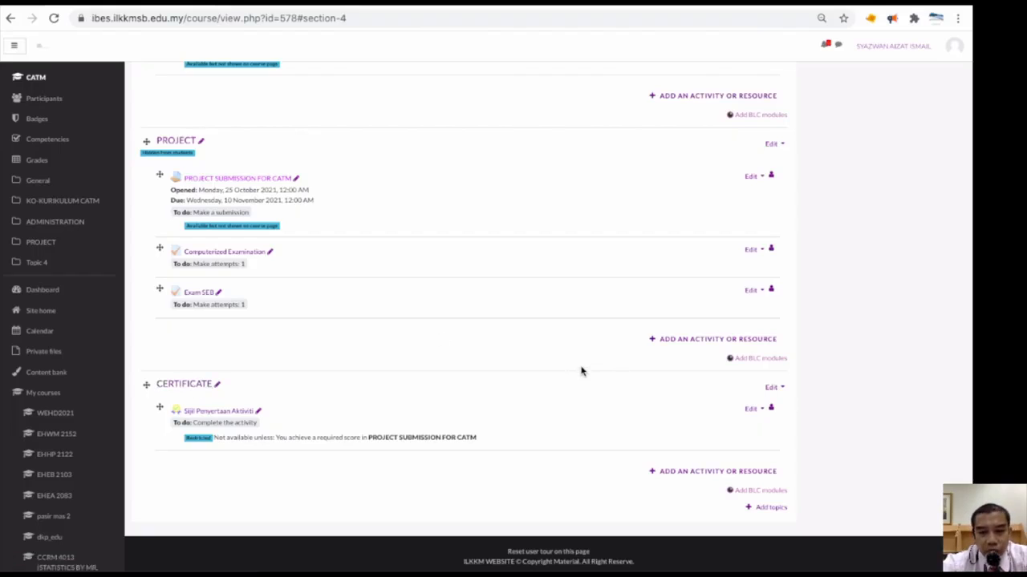
# Hide the CERTIFICATE section and set its certificate activity to Make available
pyautogui.click(770, 389)
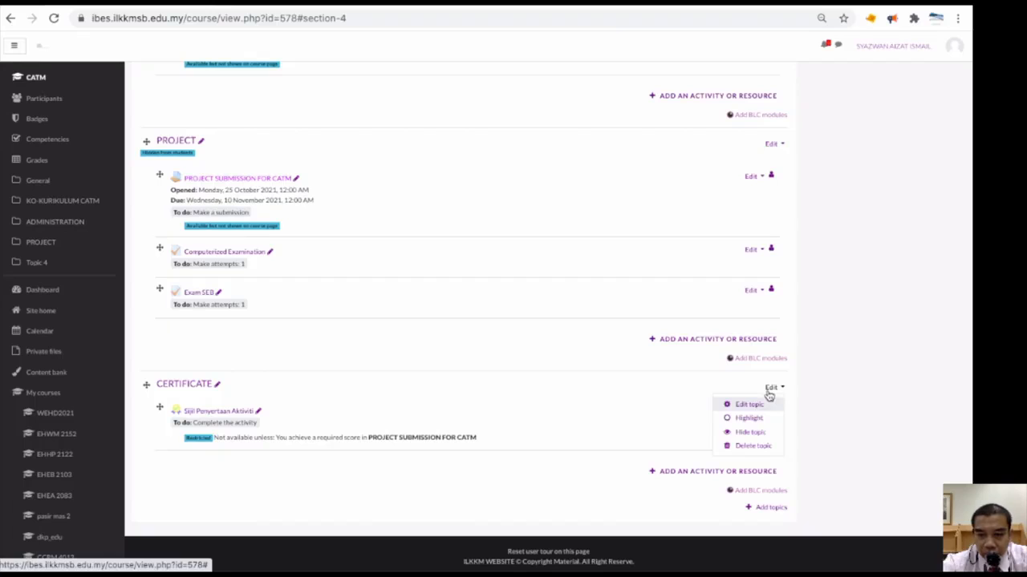
pyautogui.click(758, 431)
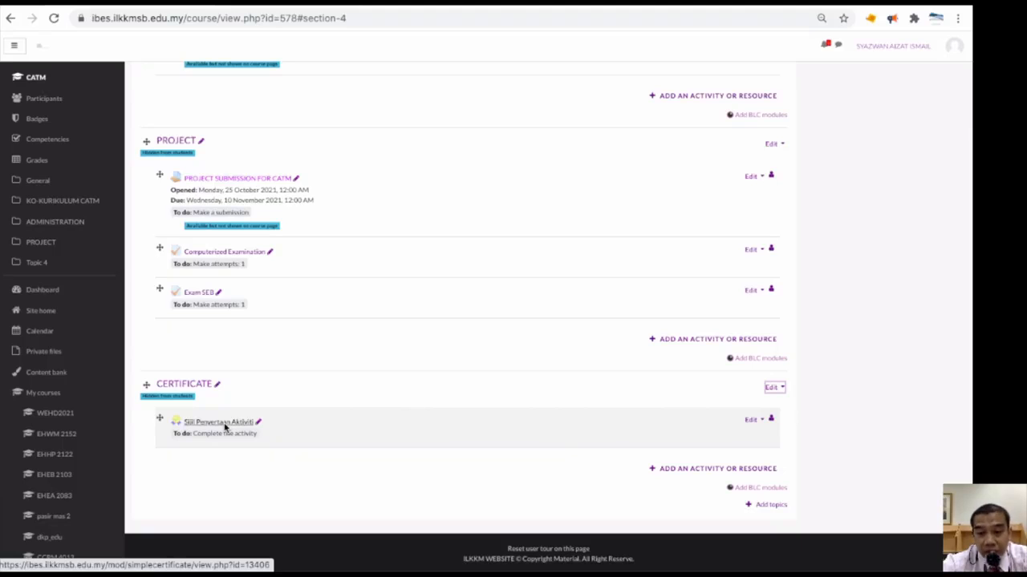
pyautogui.scroll(5, 756, 421)
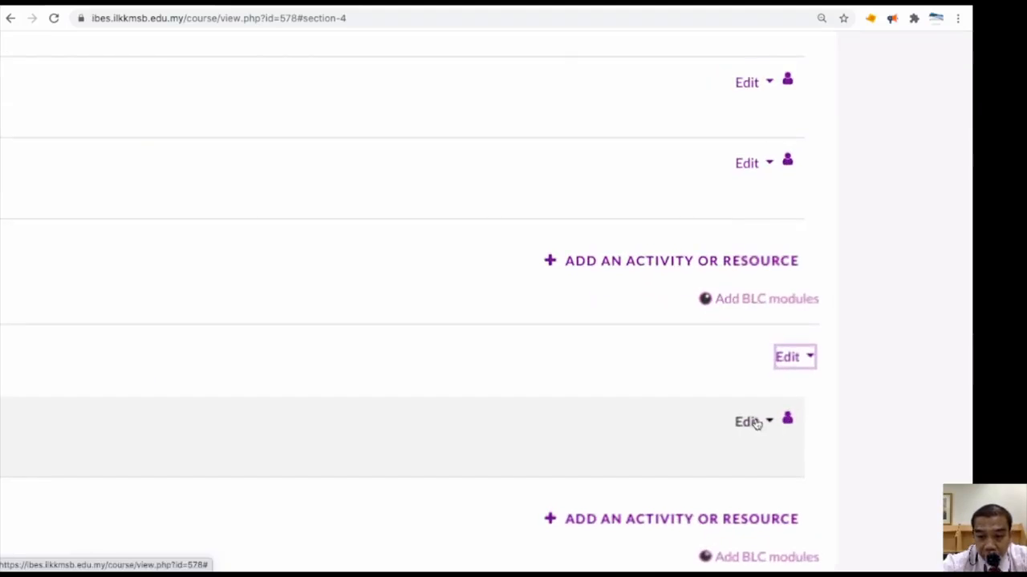
pyautogui.click(754, 422)
pyautogui.click(725, 510)
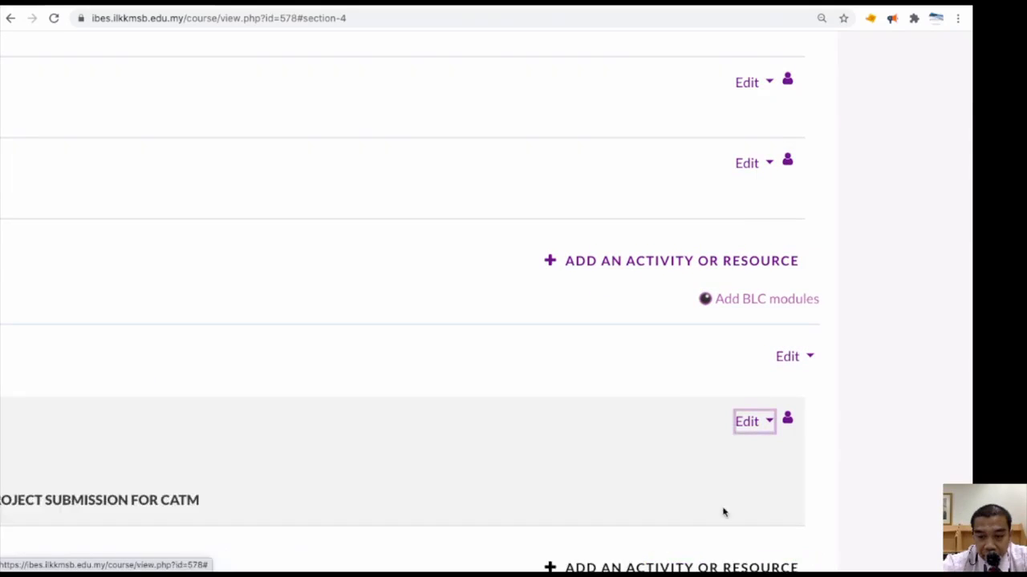
pyautogui.scroll(-5, 417, 500)
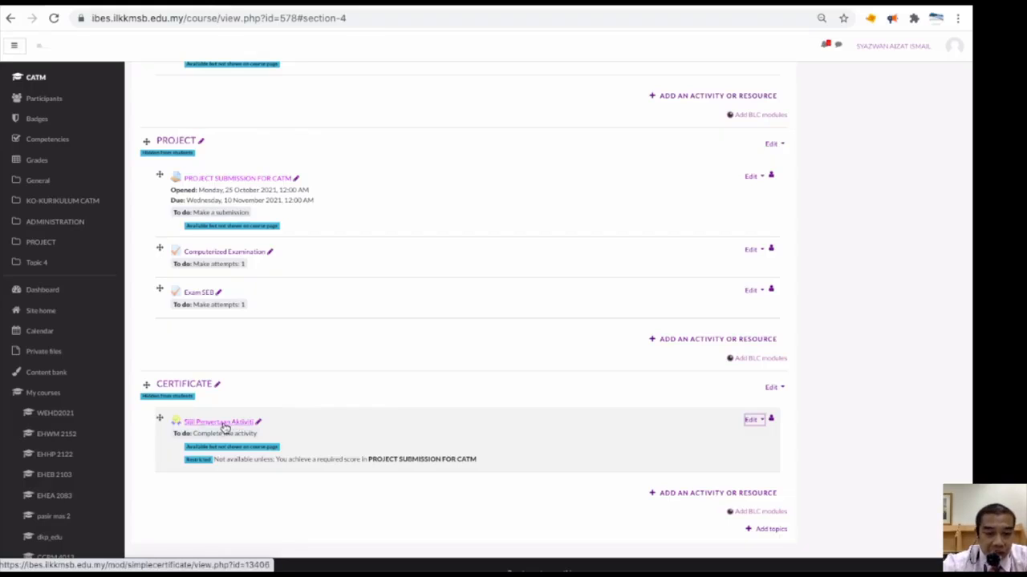
pyautogui.rightClick(225, 427)
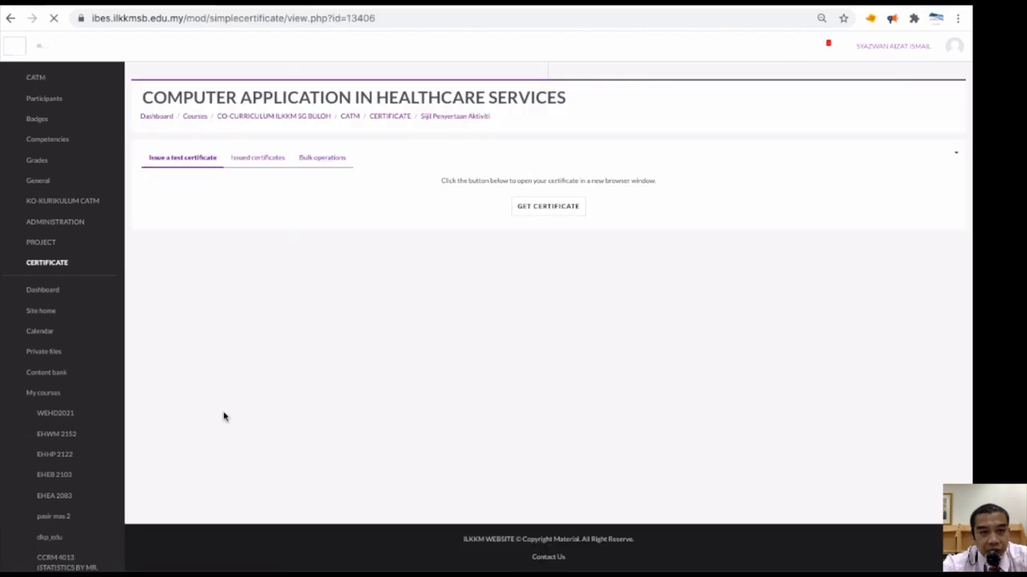
pyautogui.click(385, 18)
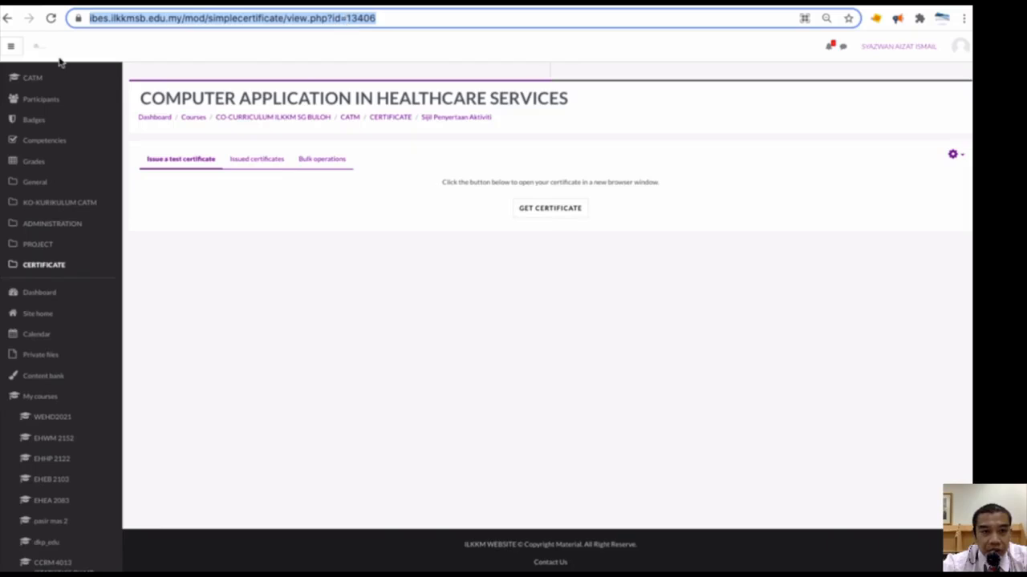
pyautogui.click(9, 19)
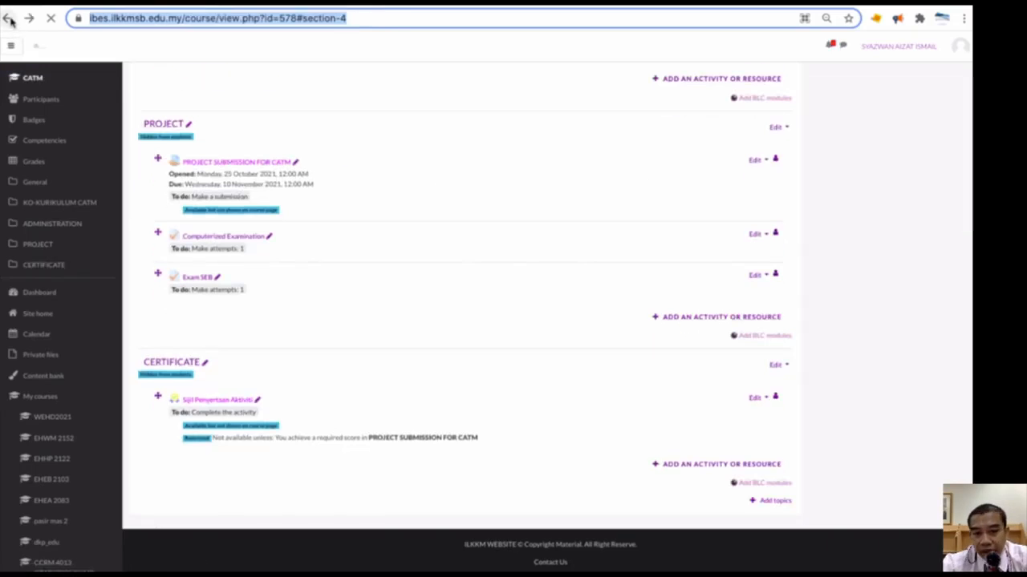
pyautogui.scroll(4, 312, 194)
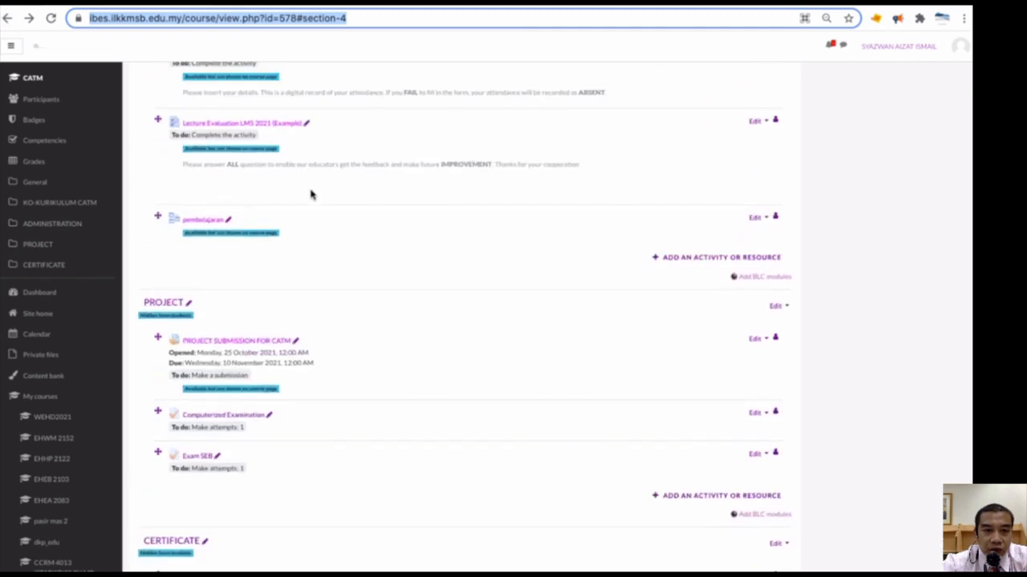
pyautogui.scroll(2, 312, 195)
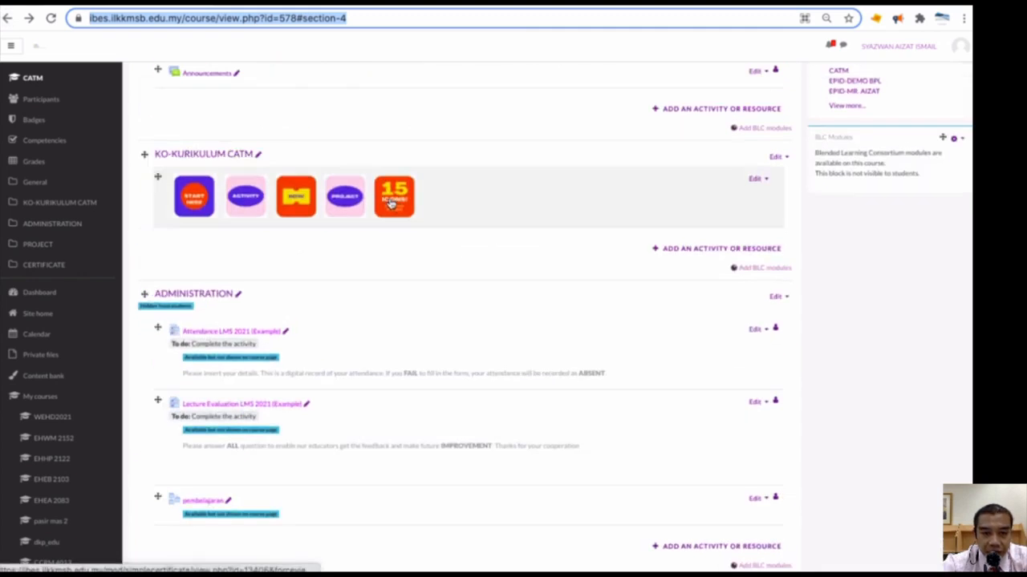
# Open the KO-KURIKULUM CATM icons label's settings and its image properties dialog
pyautogui.click(757, 181)
pyautogui.click(744, 195)
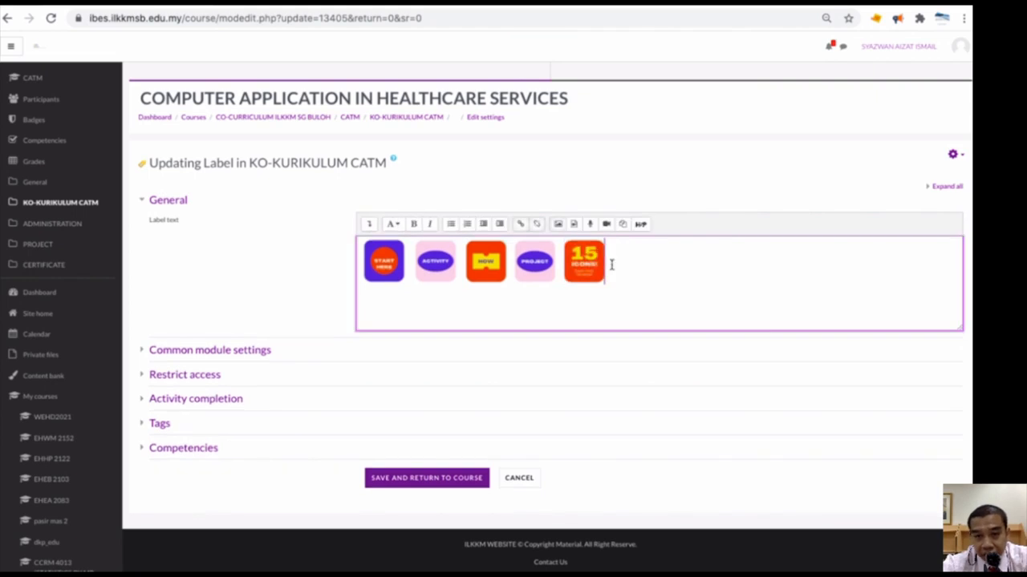
pyautogui.click(559, 225)
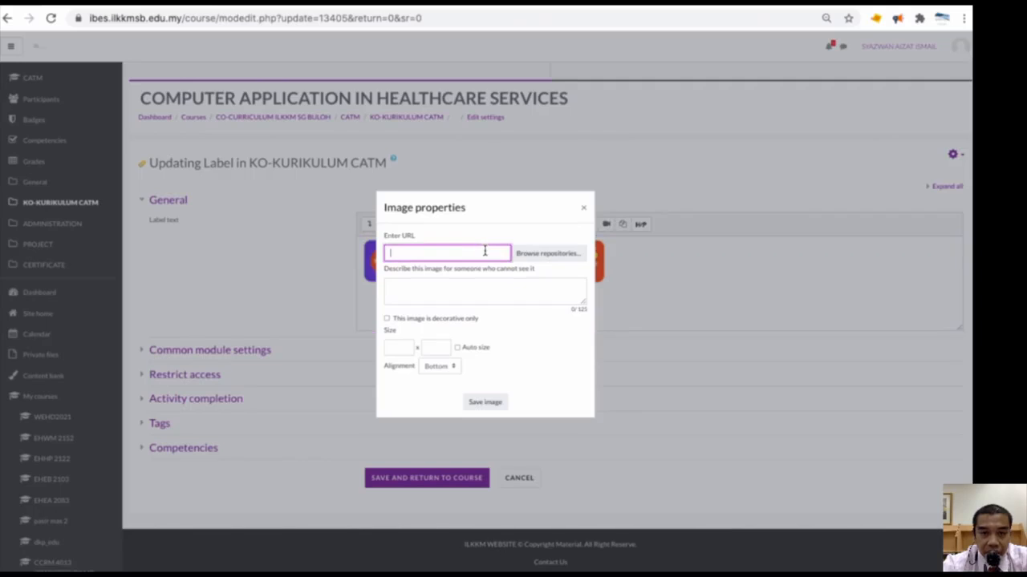
pyautogui.click(583, 207)
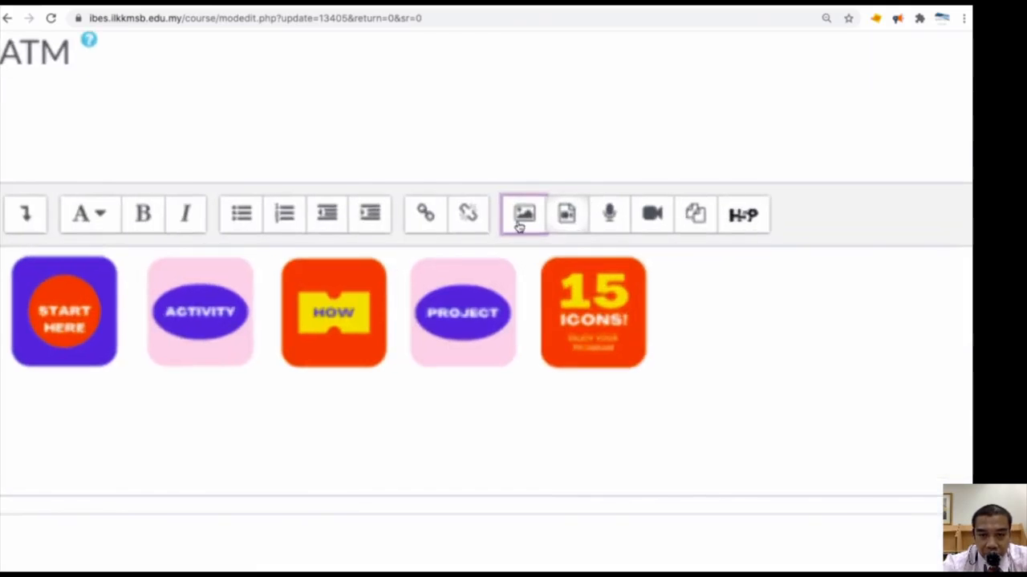
pyautogui.click(556, 228)
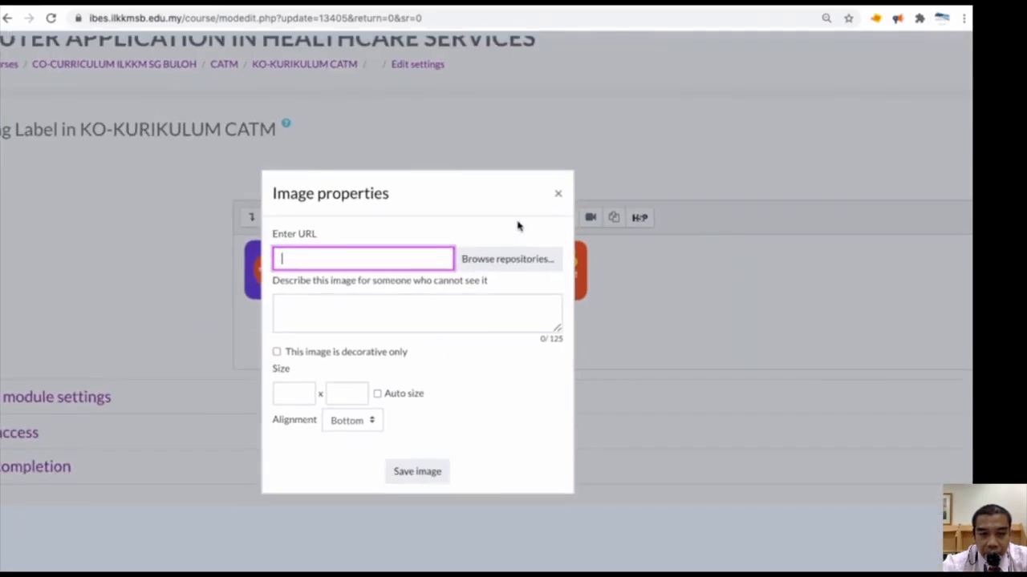
# Upload 'Screenshot 2021-11-02 at 12.51.04 PM', overwriting the existing same-named file
pyautogui.click(492, 258)
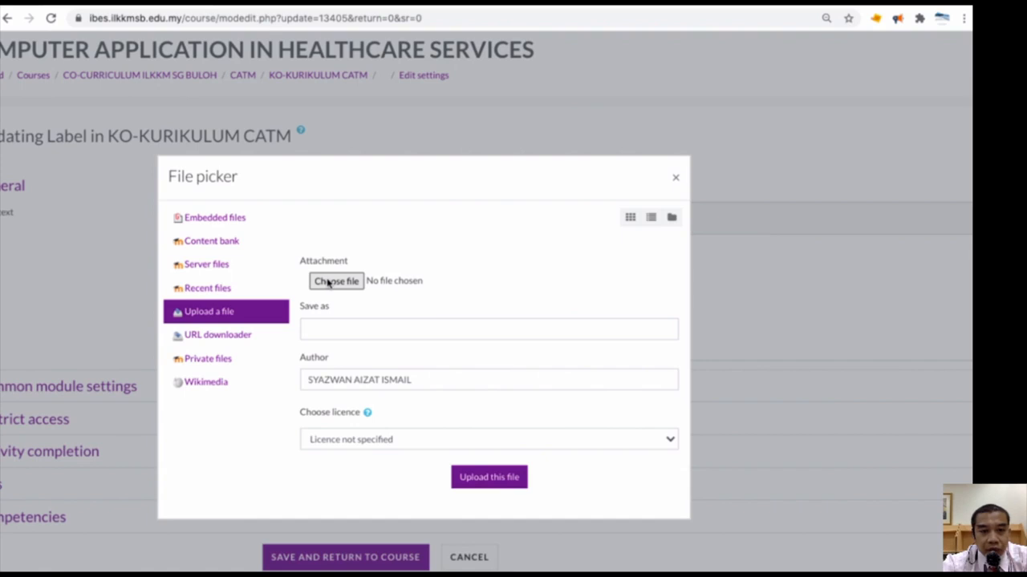
pyautogui.click(335, 281)
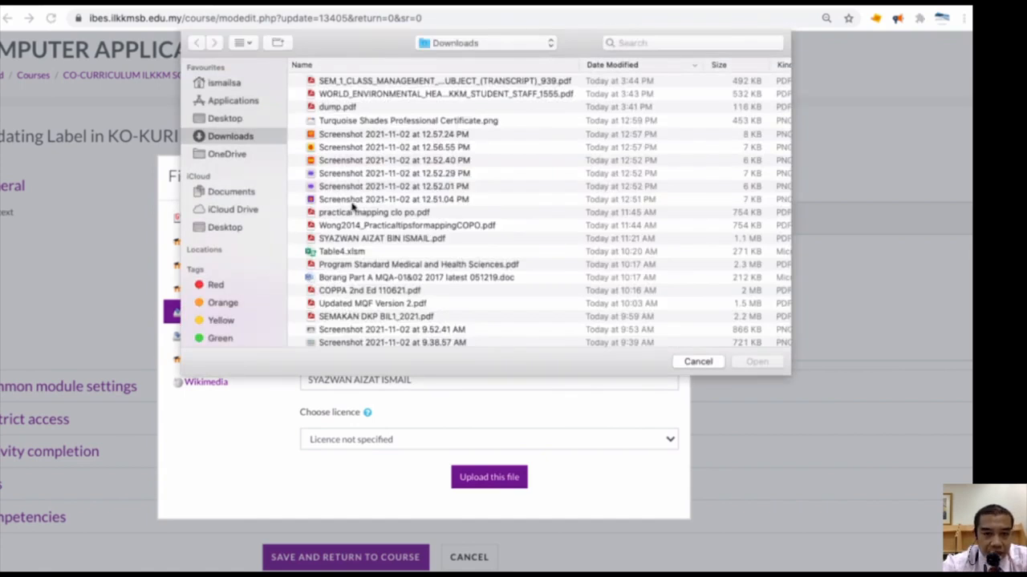
pyautogui.click(351, 204)
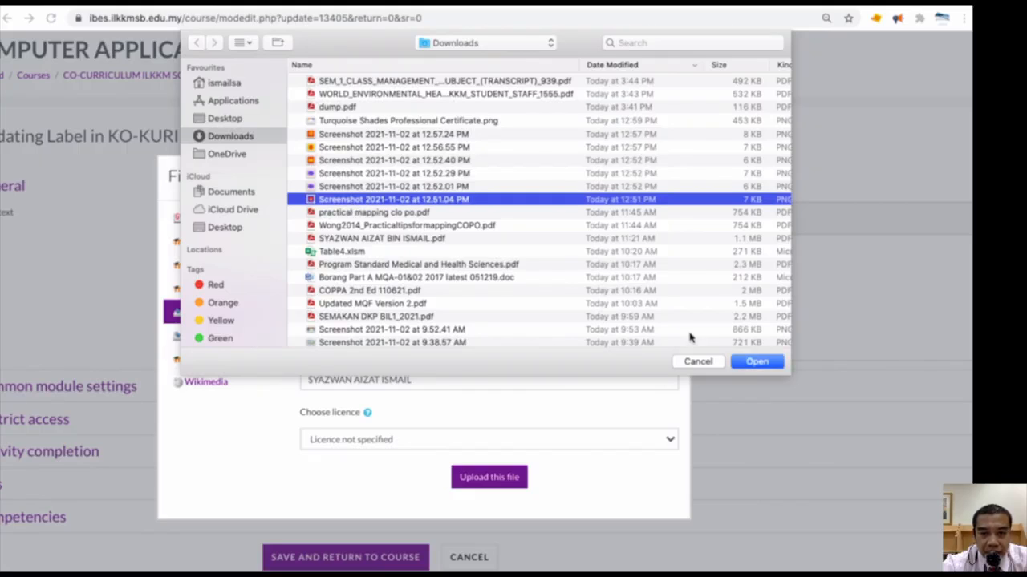
pyautogui.click(754, 362)
pyautogui.click(487, 479)
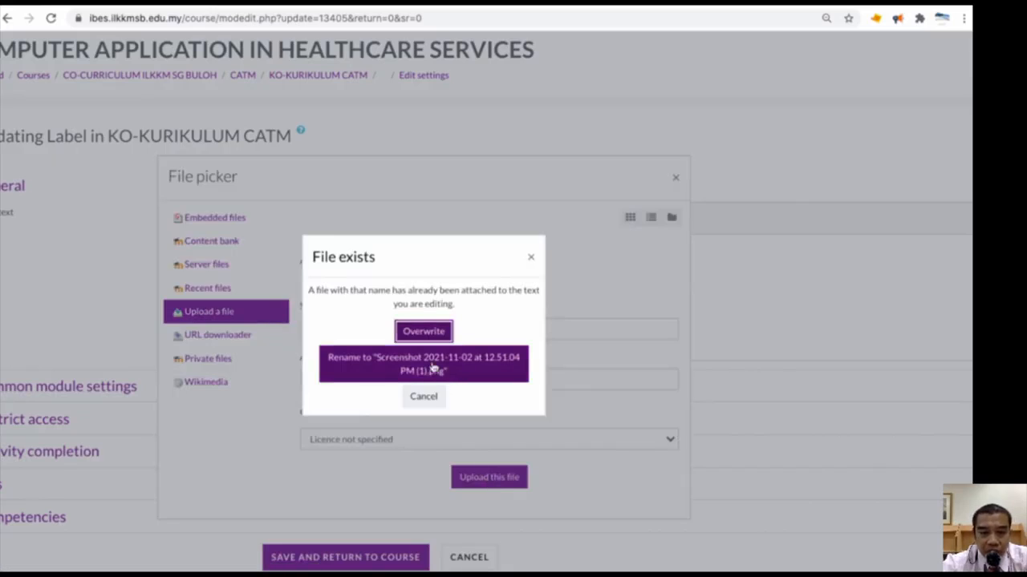
pyautogui.click(431, 333)
# Add an image description and insert the START HERE icon into the label text
pyautogui.click(417, 287)
pyautogui.write('sas')
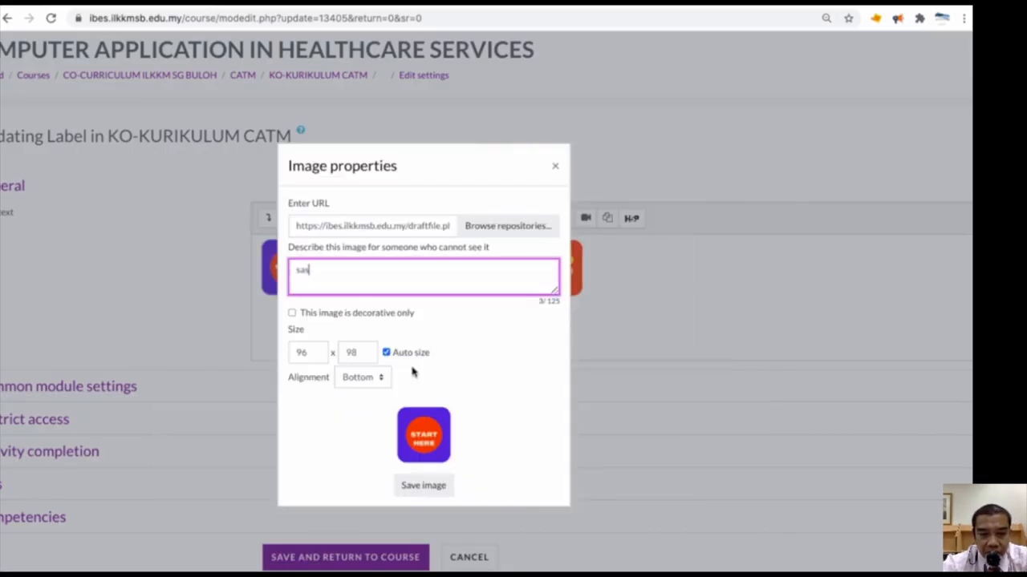
pyautogui.click(428, 436)
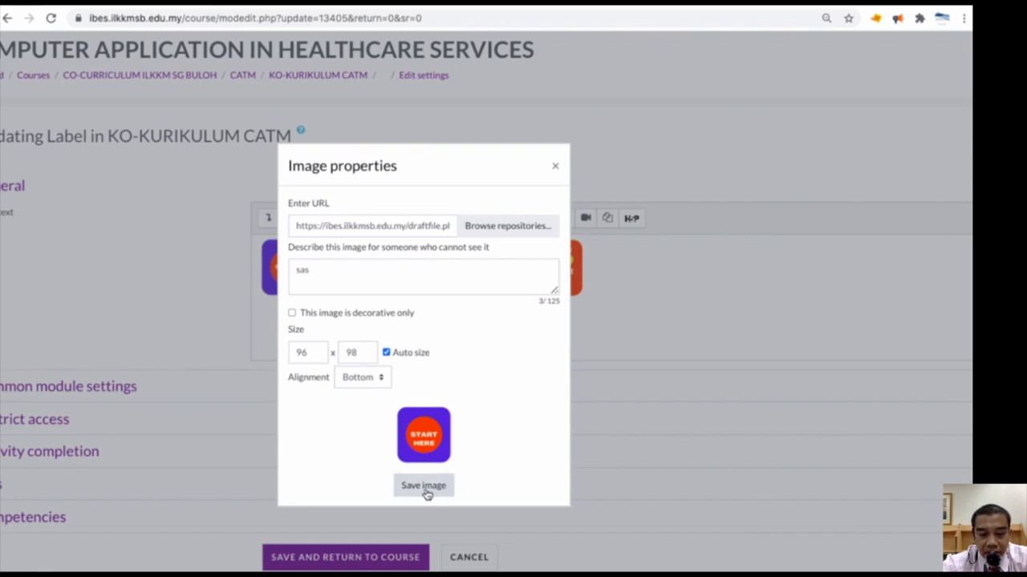
pyautogui.click(427, 486)
pyautogui.click(647, 258)
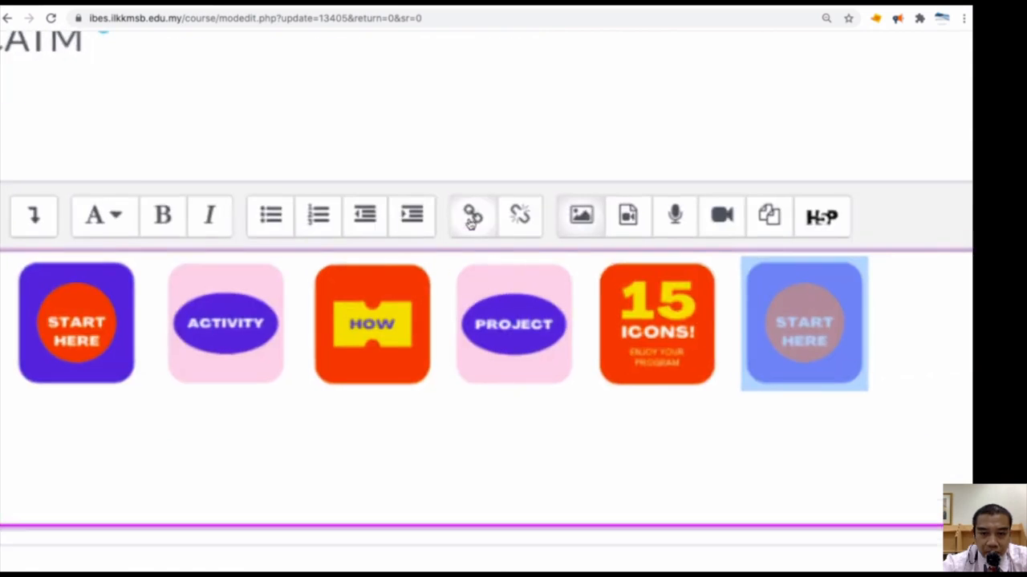
# Link the START HERE icon to the pasted certificate page URL and save the label
pyautogui.click(470, 218)
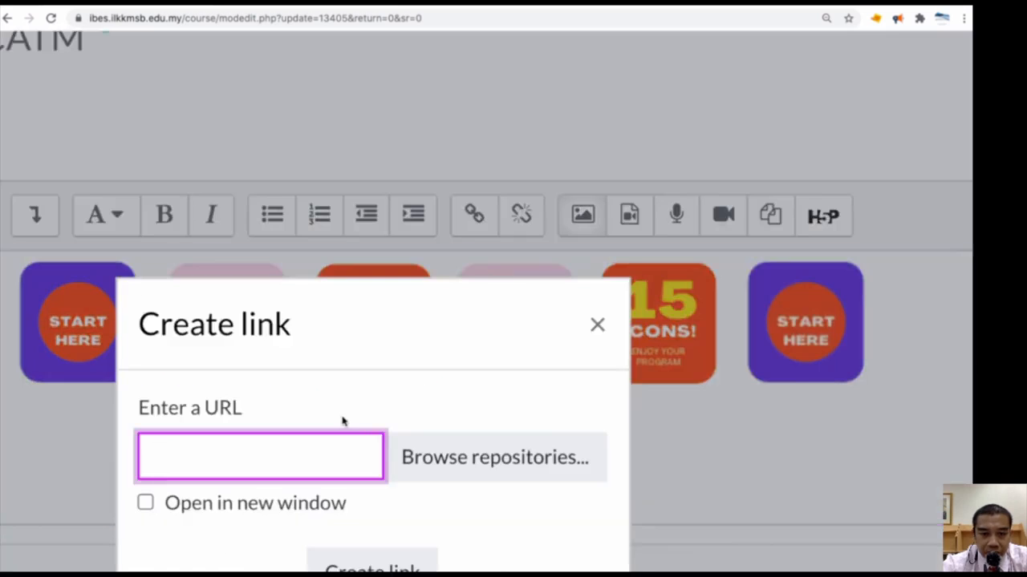
pyautogui.hotkey('ctrl', 'v')
pyautogui.scroll(-2, 295, 470)
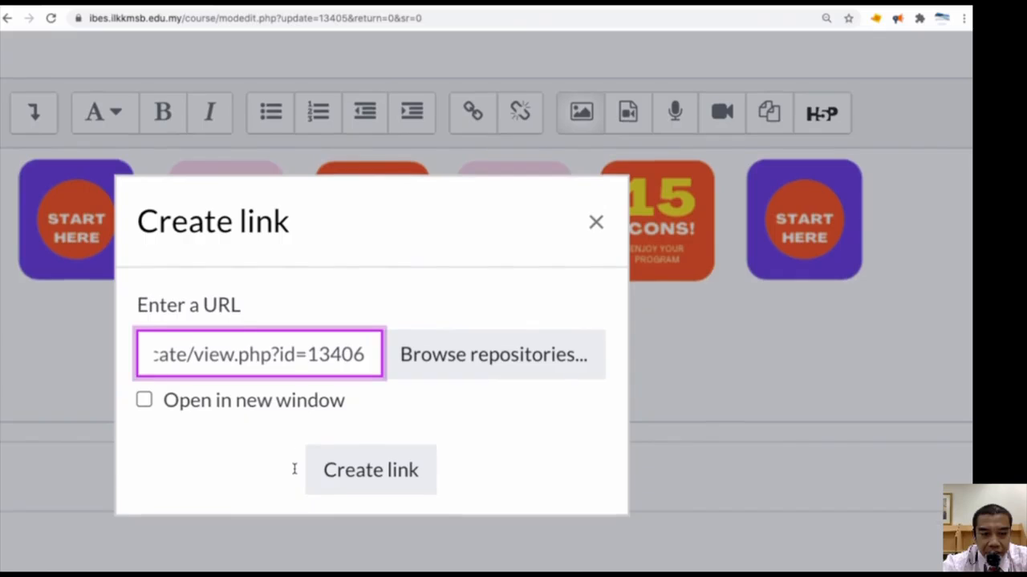
pyautogui.click(373, 454)
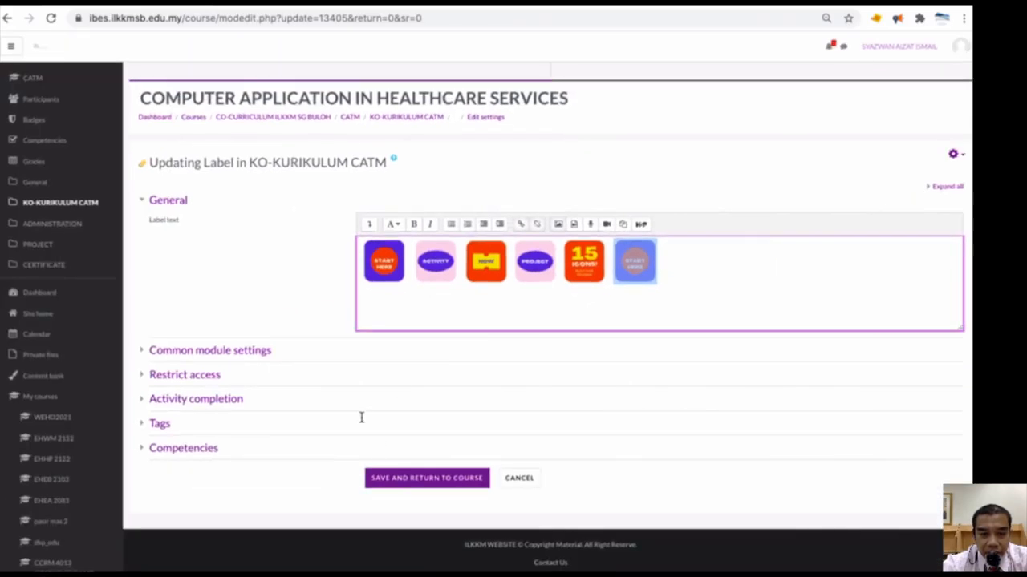
pyautogui.click(389, 479)
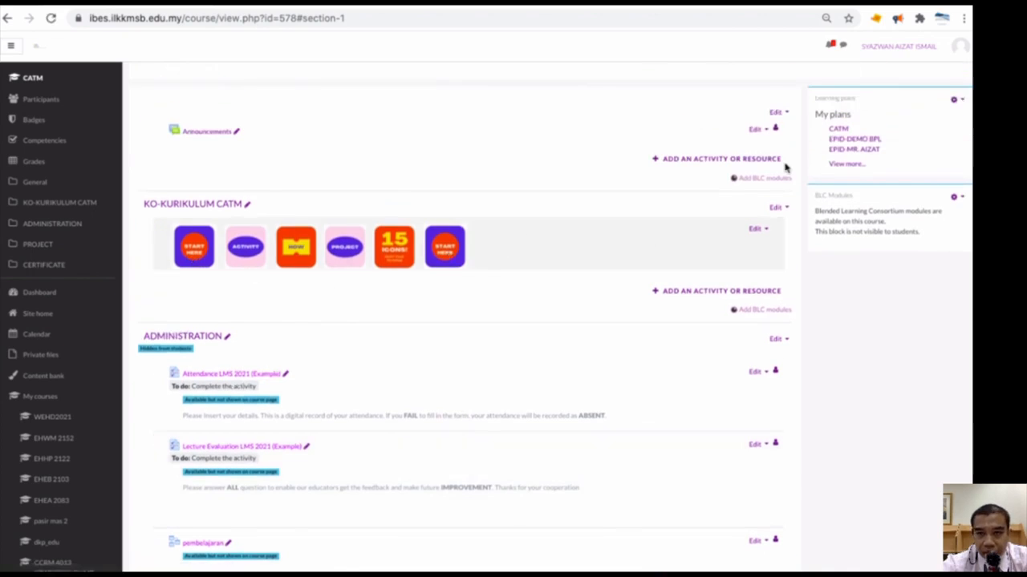
# Switch role to Student from the user menu on the CATM course
pyautogui.scroll(1, 609, 278)
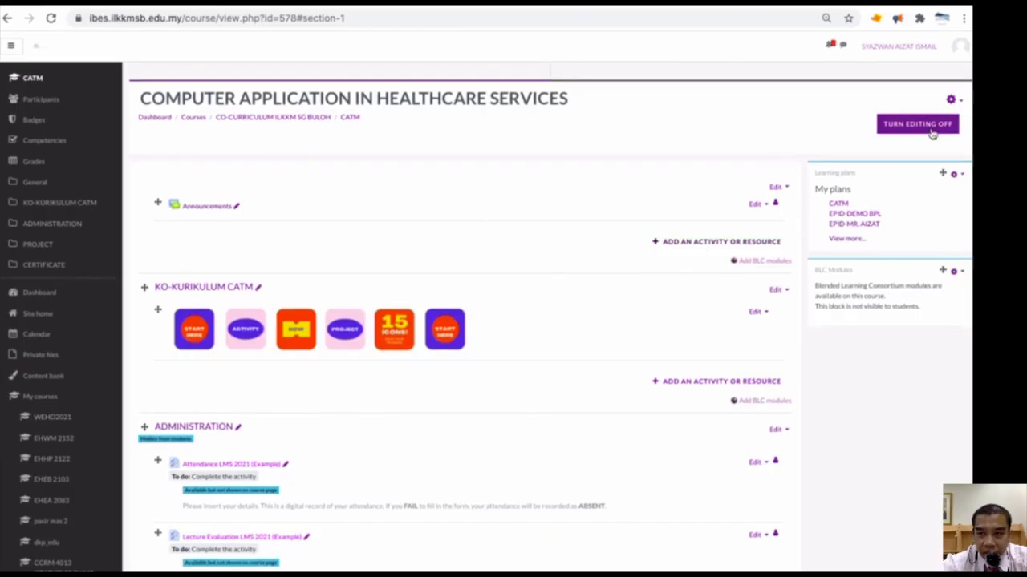
pyautogui.click(952, 100)
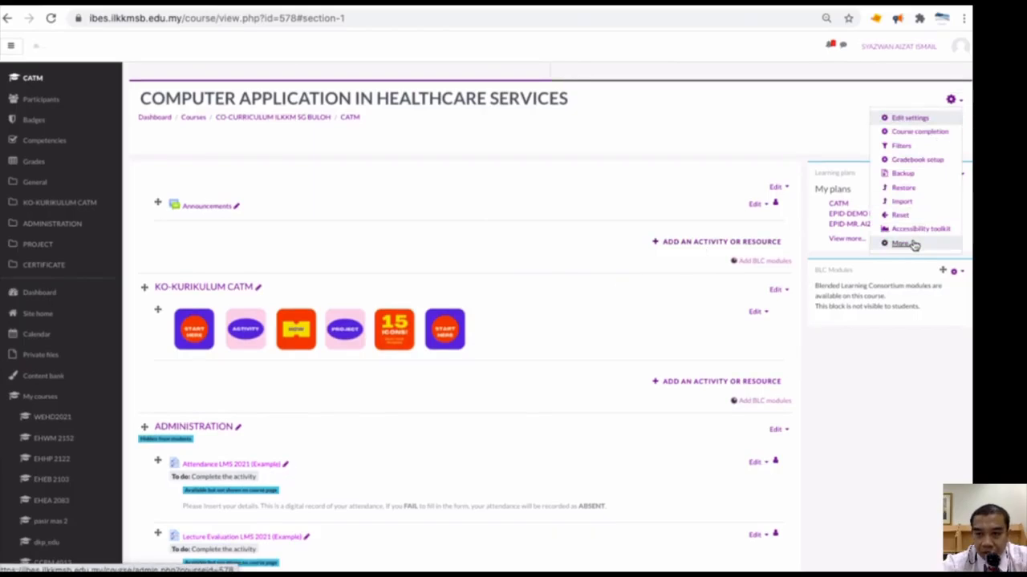
pyautogui.click(958, 46)
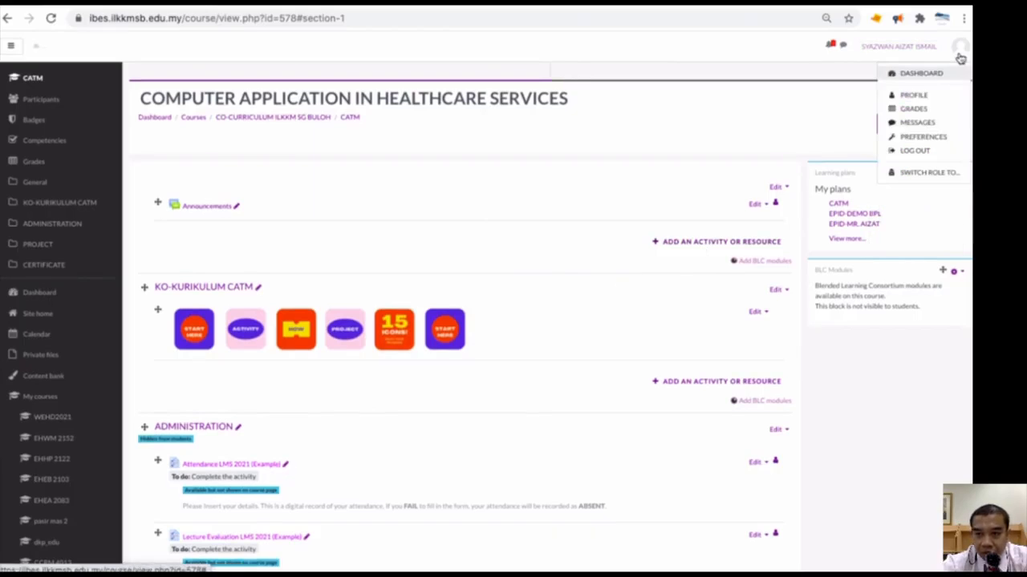
pyautogui.click(928, 175)
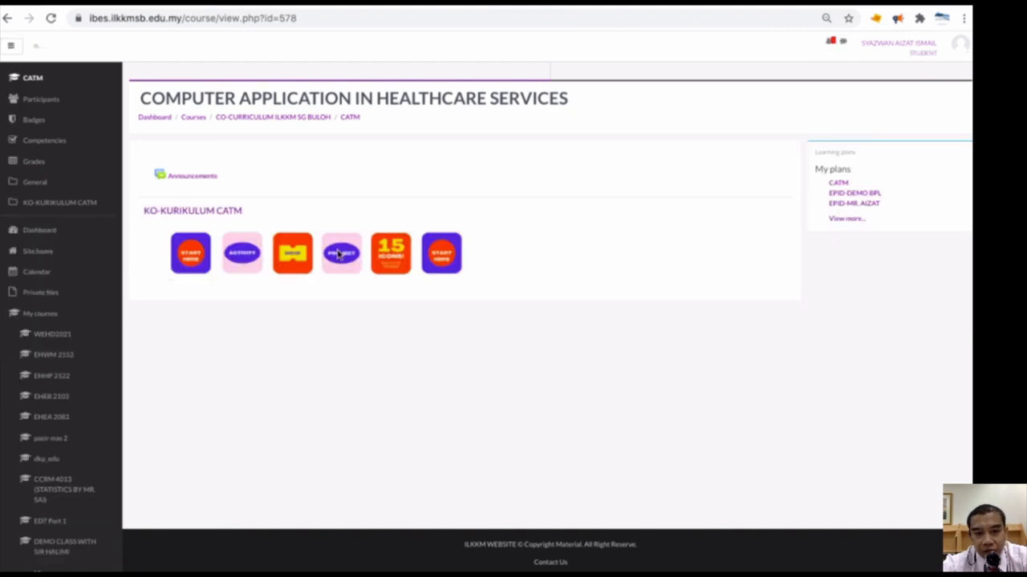
pyautogui.scroll(3, 483, 270)
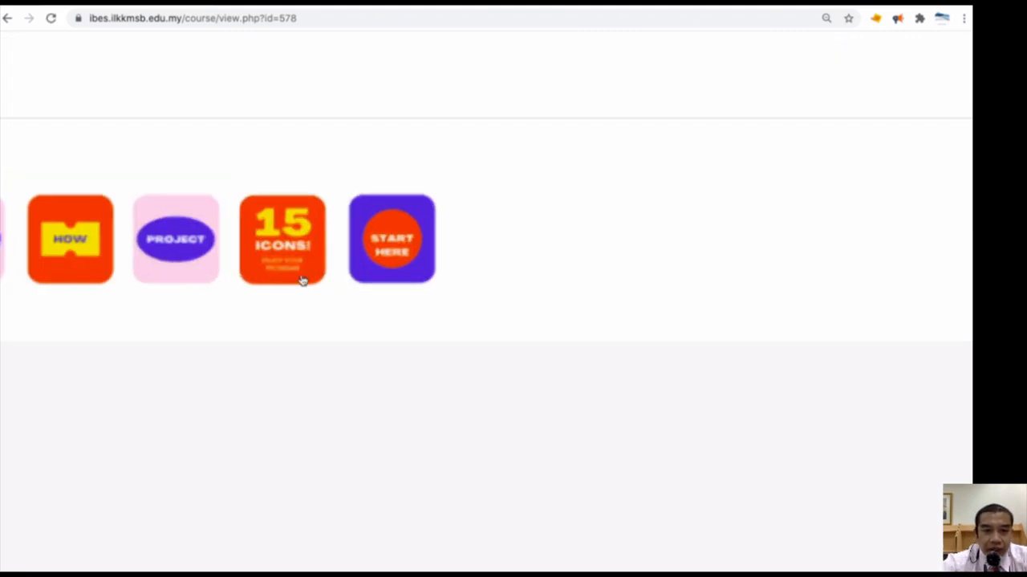
pyautogui.scroll(-3, 300, 278)
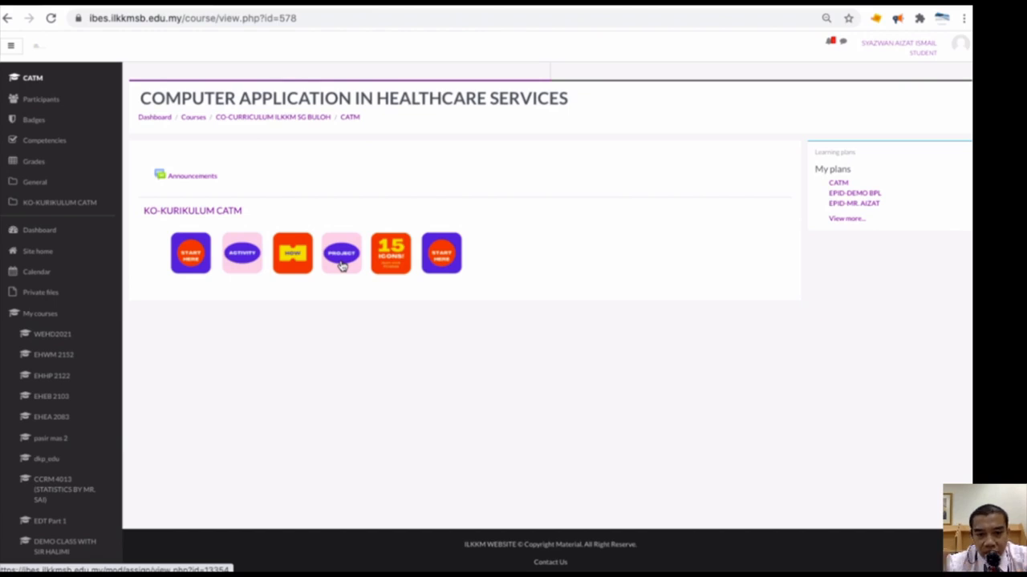
pyautogui.click(441, 265)
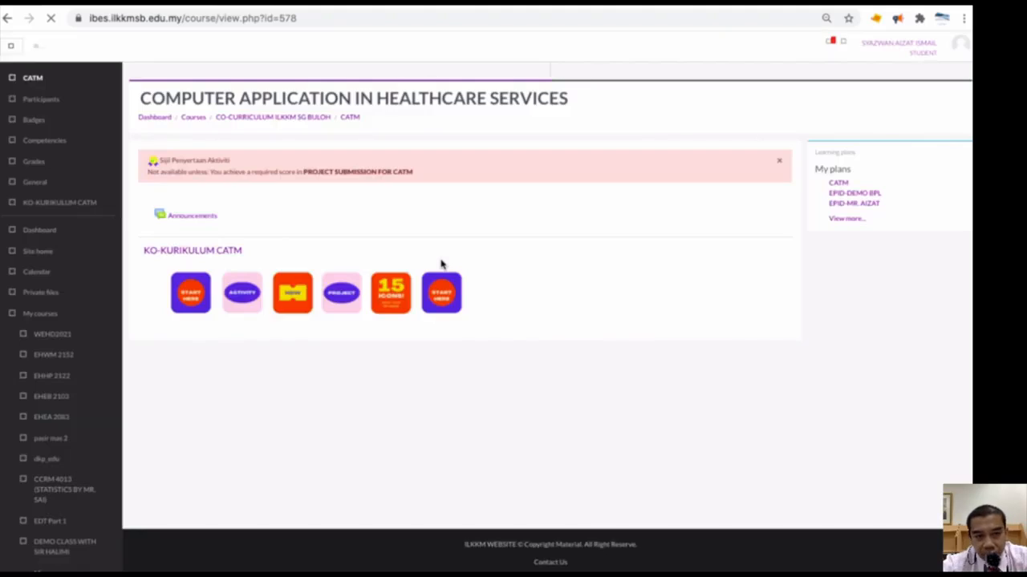
pyautogui.scroll(5, 209, 170)
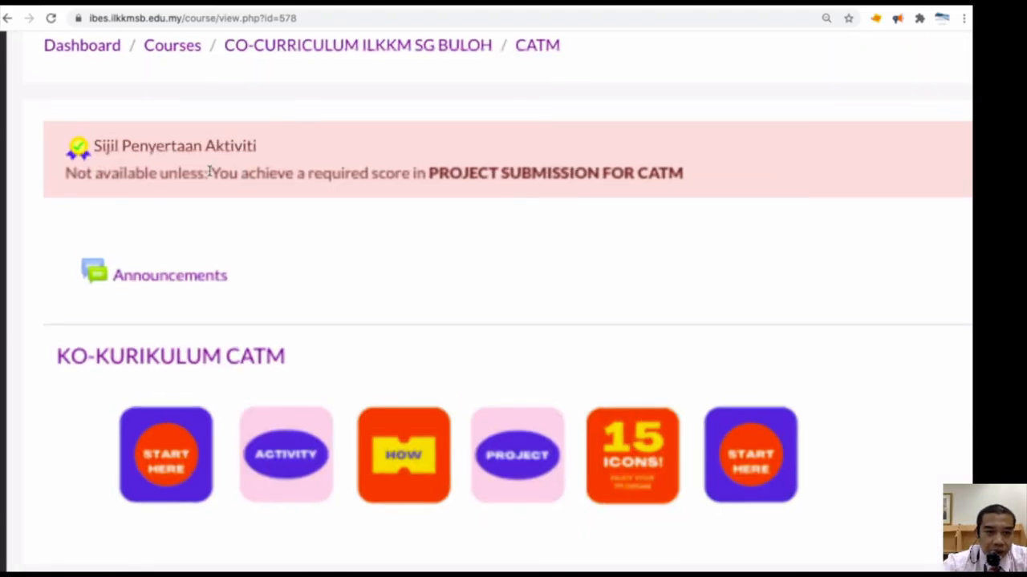
pyautogui.moveTo(95, 148); pyautogui.dragTo(285, 150)
pyautogui.scroll(-5, 285, 150)
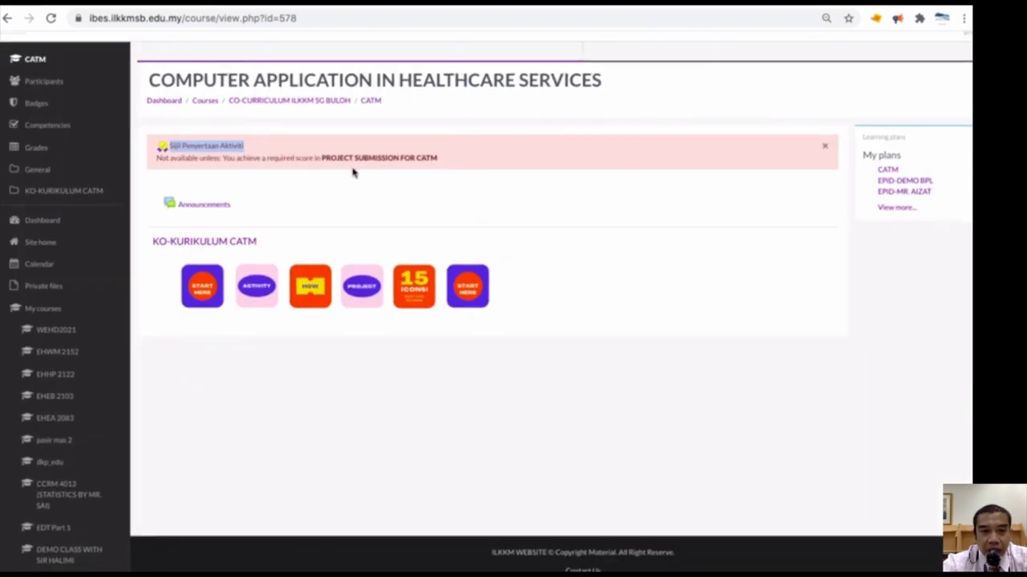
pyautogui.moveTo(321, 156); pyautogui.dragTo(456, 156)
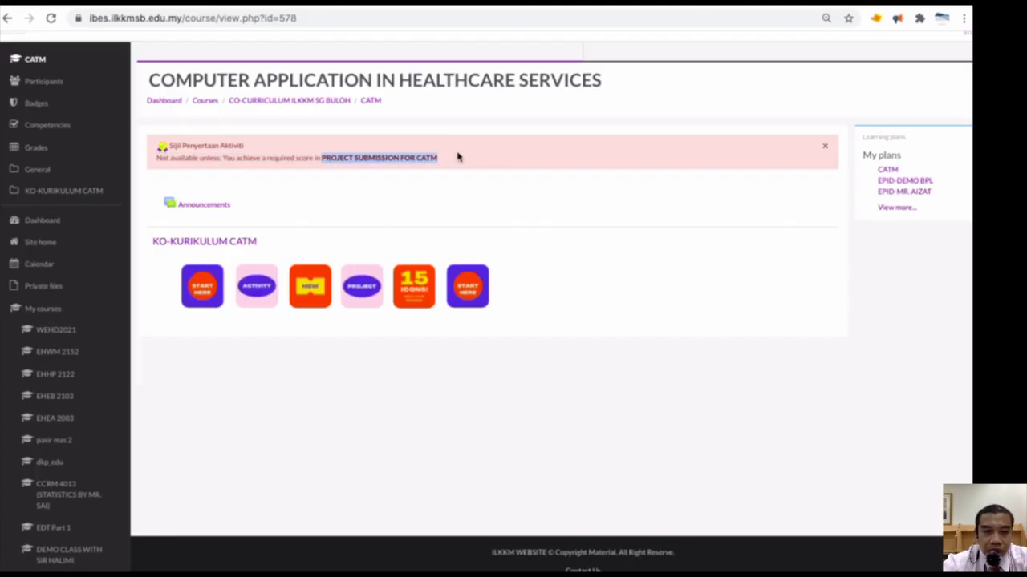
pyautogui.click(370, 293)
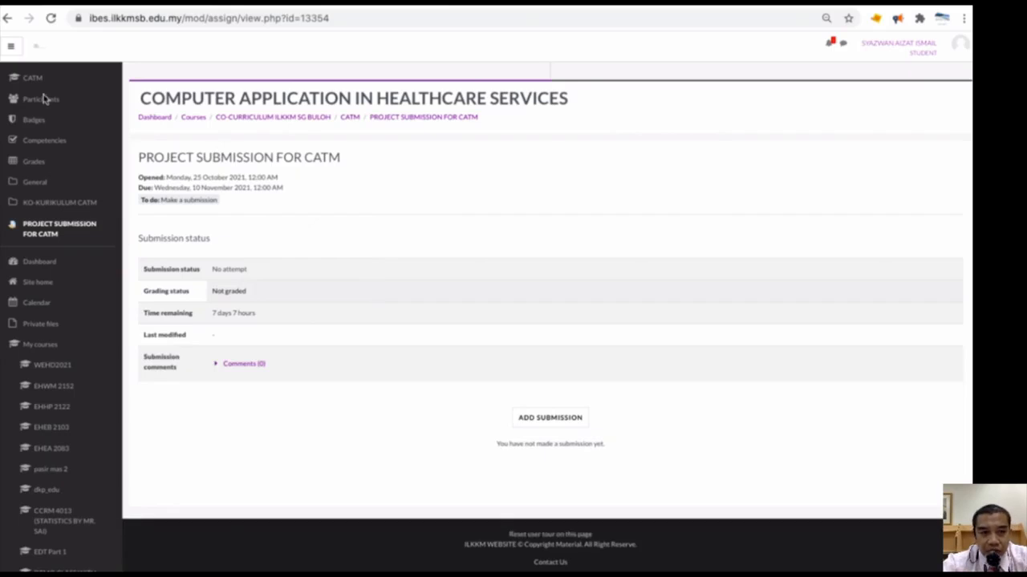
pyautogui.click(36, 78)
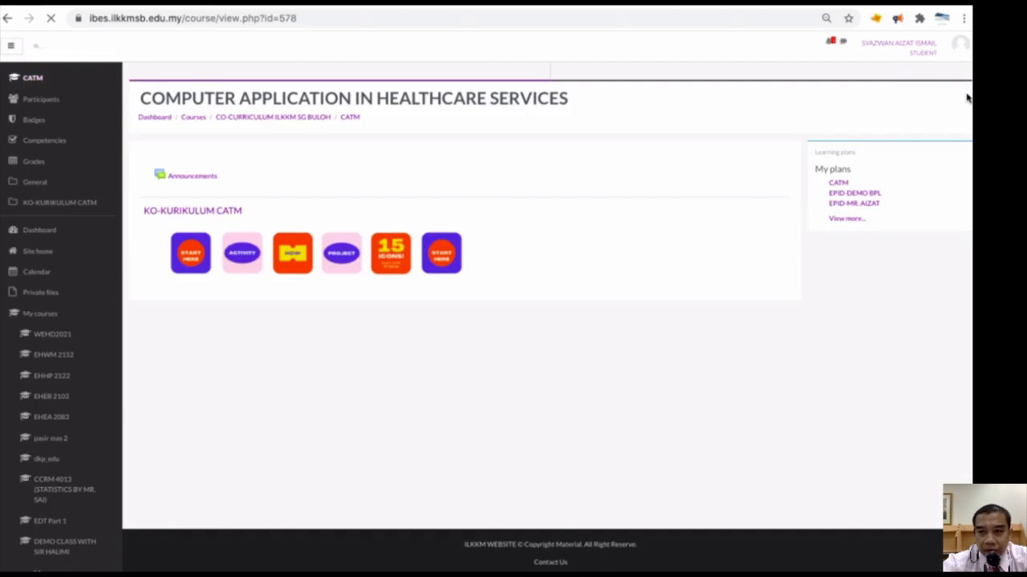
# Return to the normal teacher role and turn course editing on
pyautogui.click(960, 44)
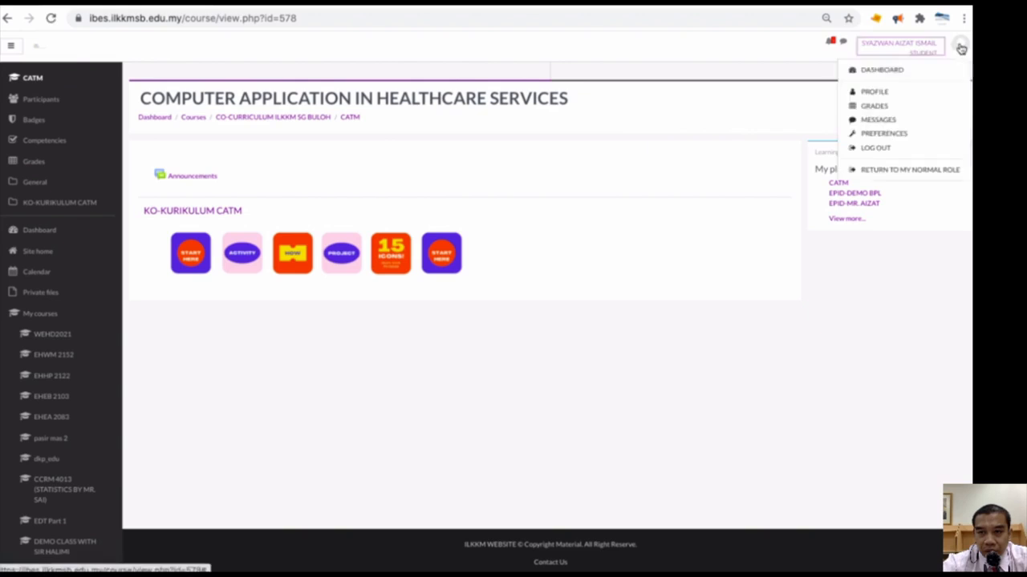
pyautogui.click(898, 170)
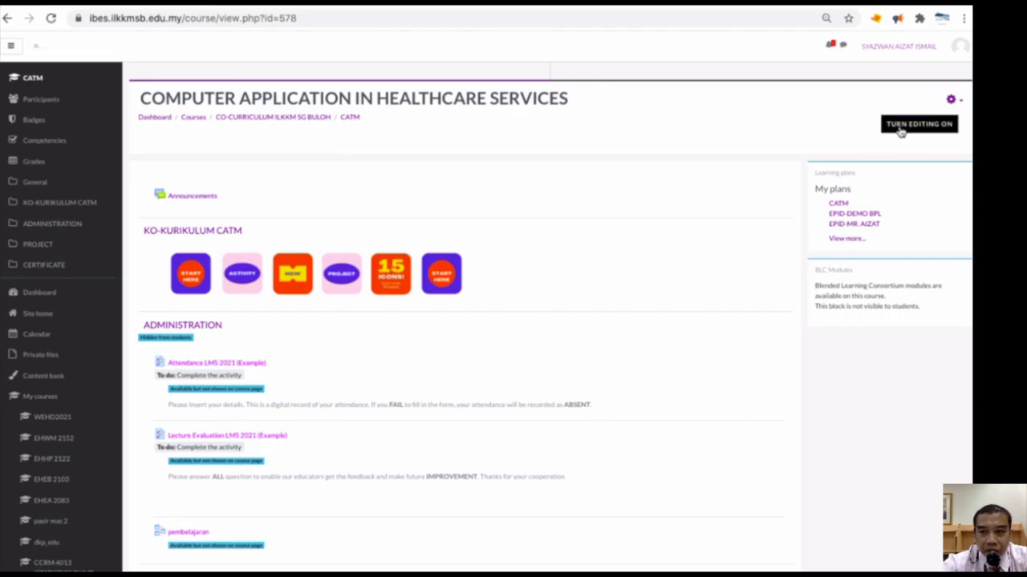
pyautogui.click(901, 129)
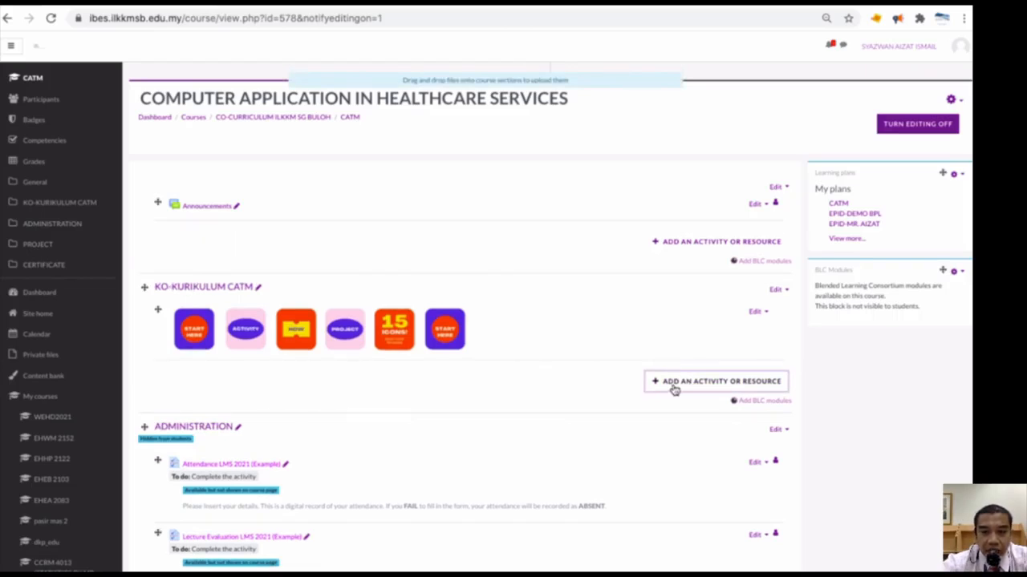
# Add a new Label to KO-KURIKULUM CATM and begin inserting an image into its text
pyautogui.click(674, 389)
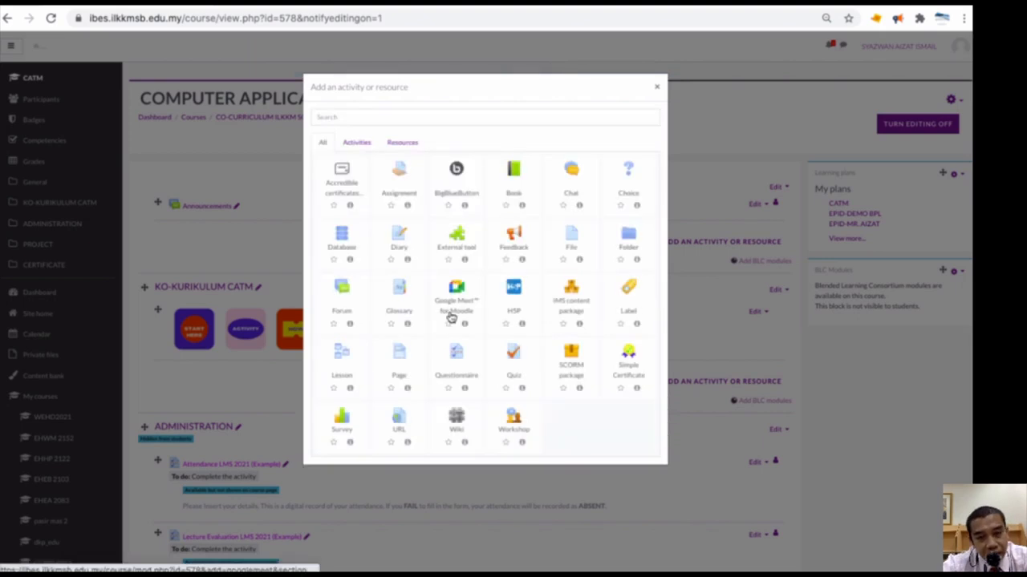
pyautogui.click(637, 297)
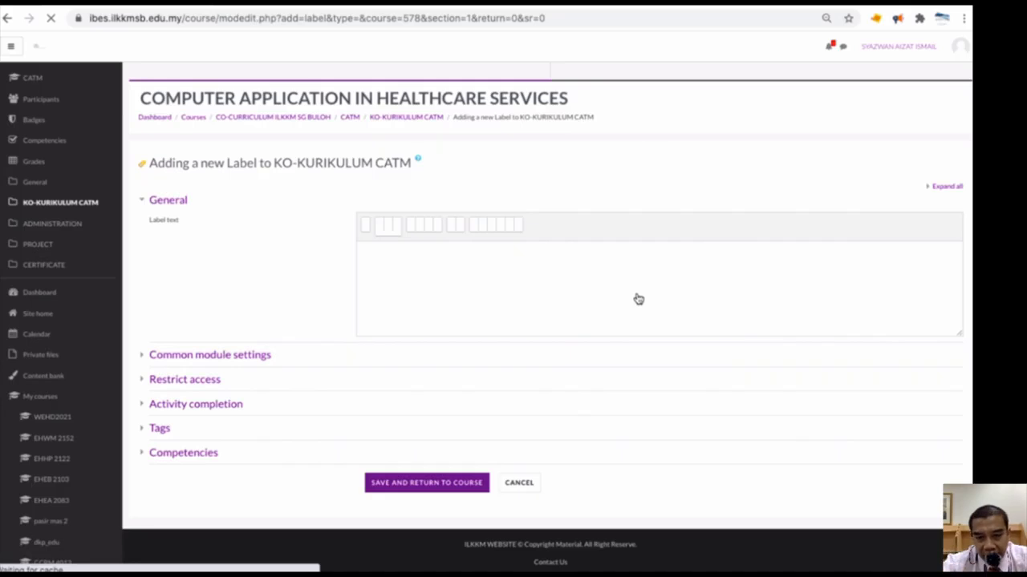
pyautogui.click(546, 273)
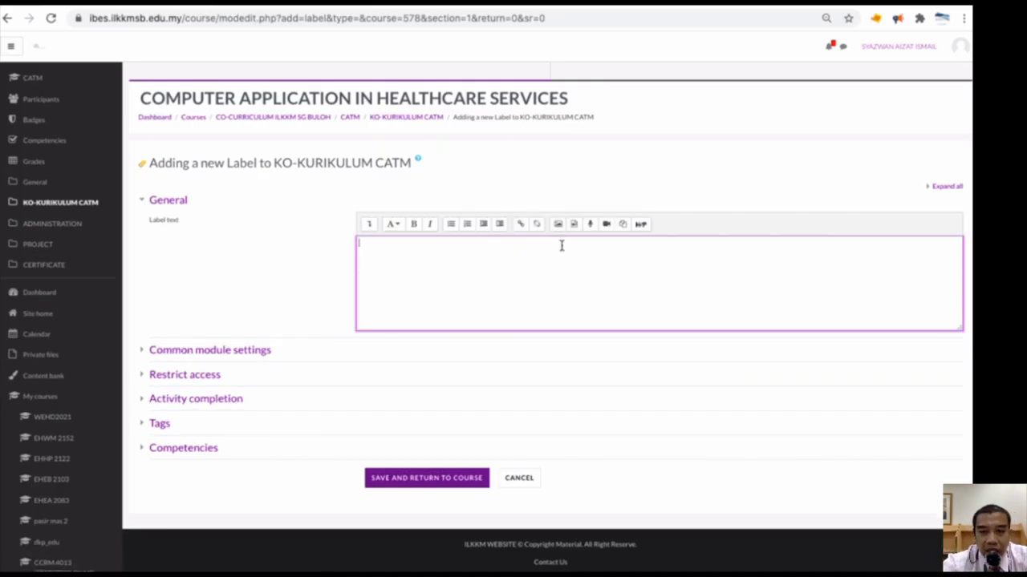
pyautogui.click(557, 225)
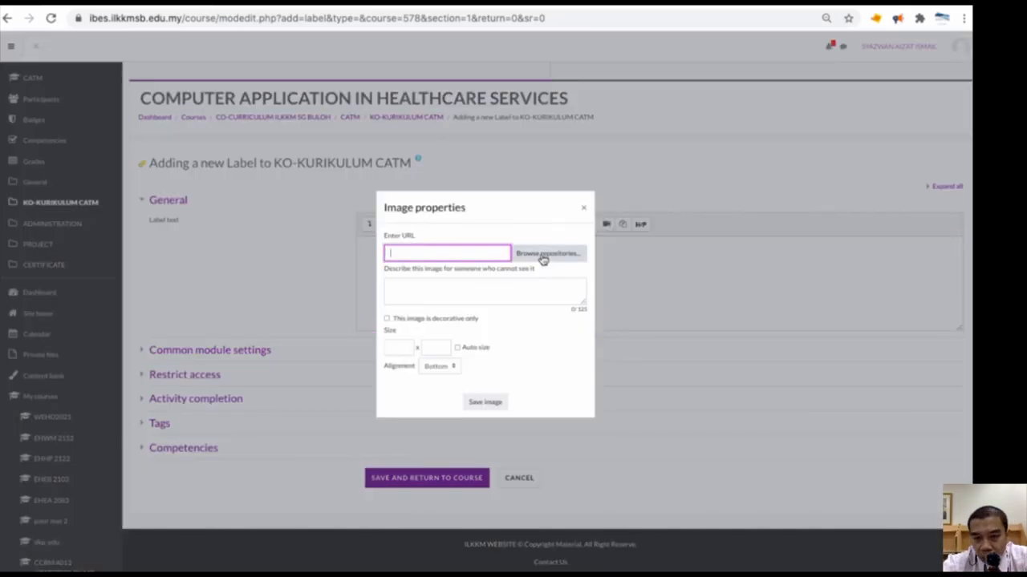
# Upload the 15 ICONS screenshot from Downloads as the label image
pyautogui.click(543, 255)
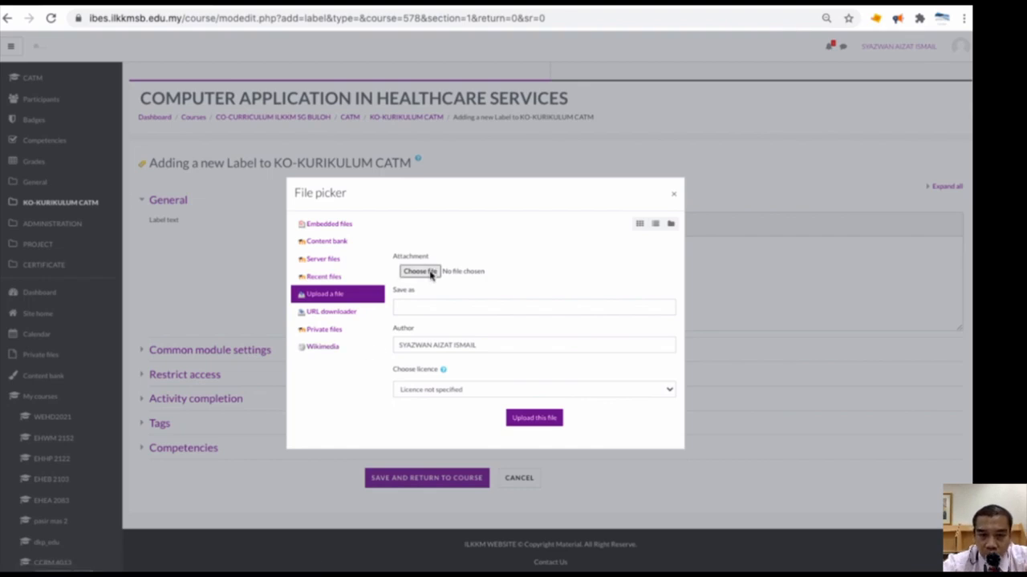
pyautogui.click(421, 272)
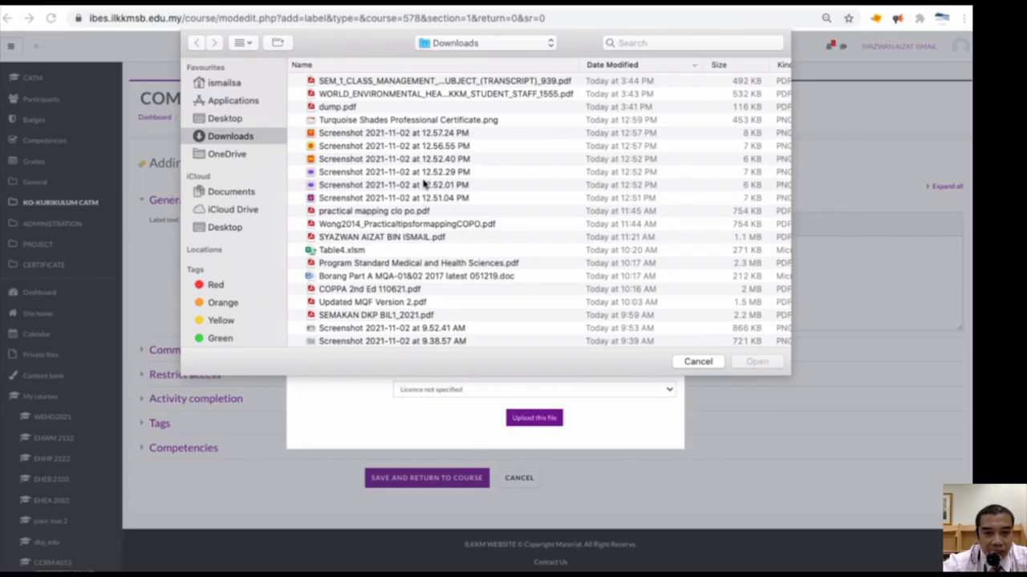
pyautogui.click(424, 184)
pyautogui.click(391, 136)
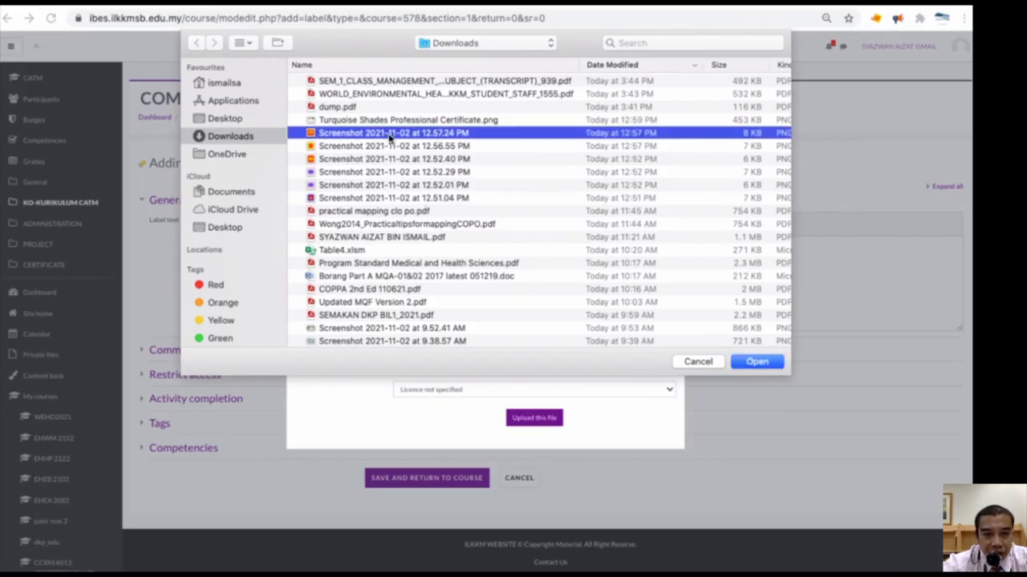
pyautogui.click(757, 362)
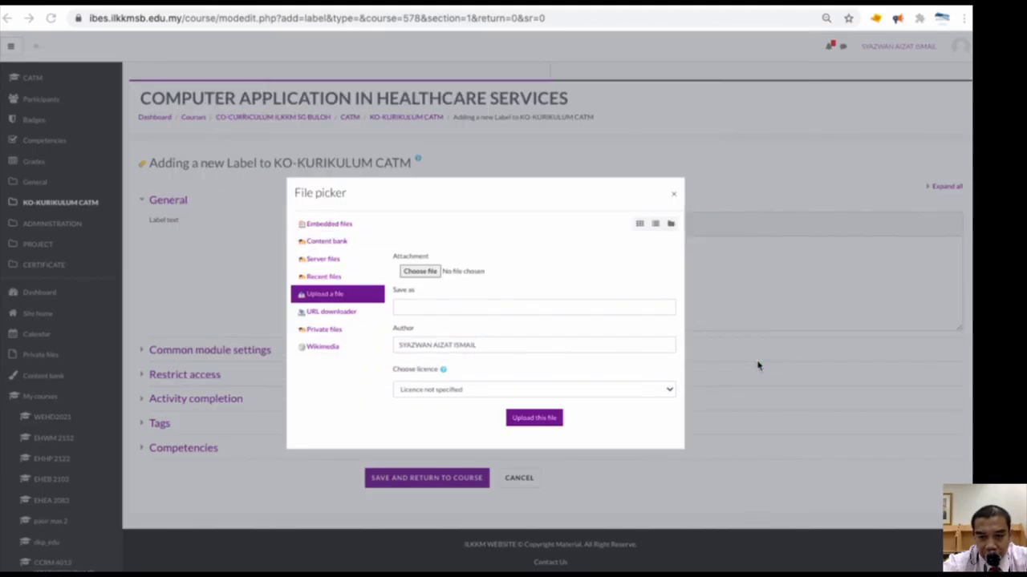
pyautogui.click(553, 419)
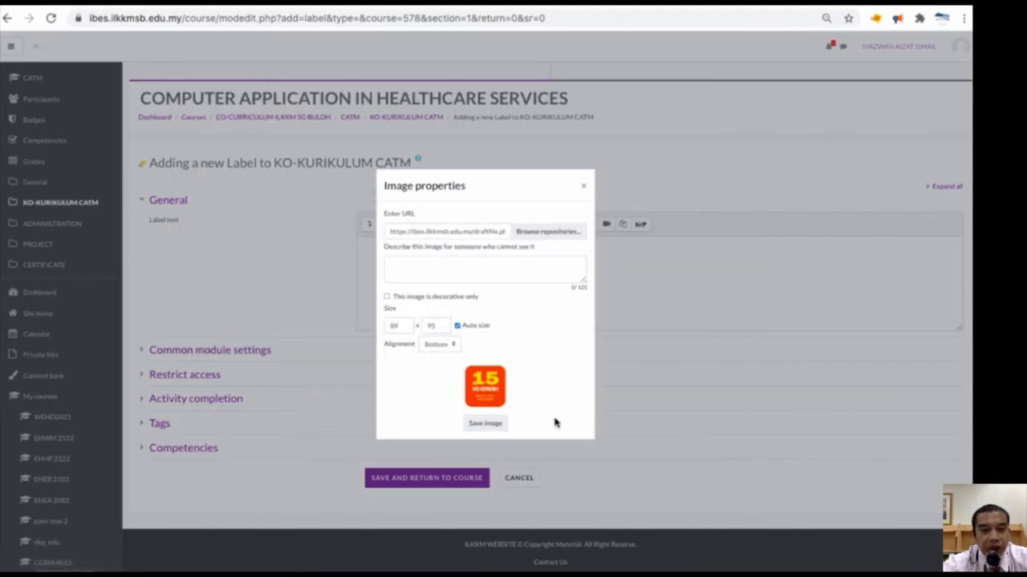
# Describe the image as 'sas' and insert it into the label text at 89 × 95
pyautogui.click(536, 276)
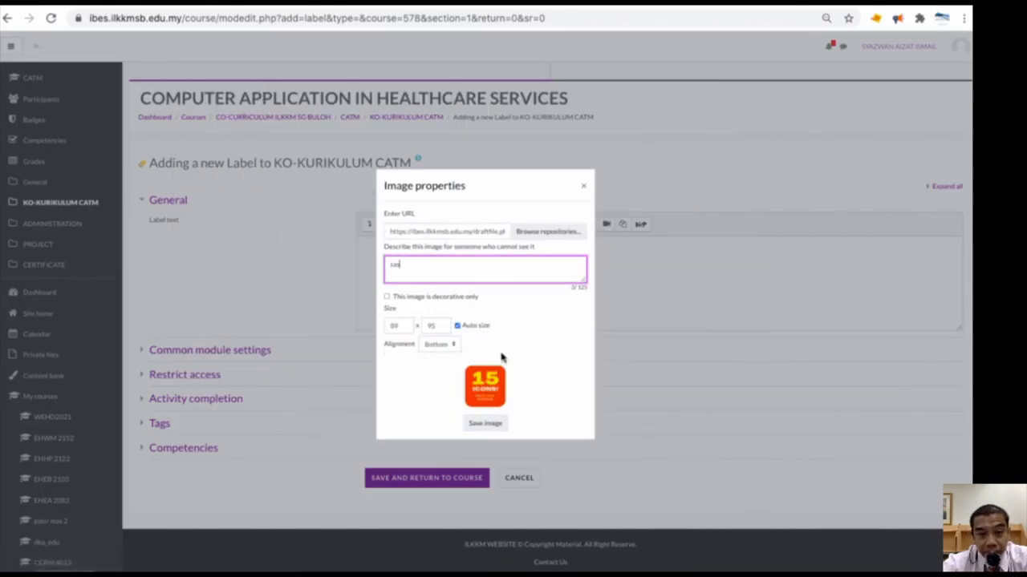
pyautogui.click(485, 427)
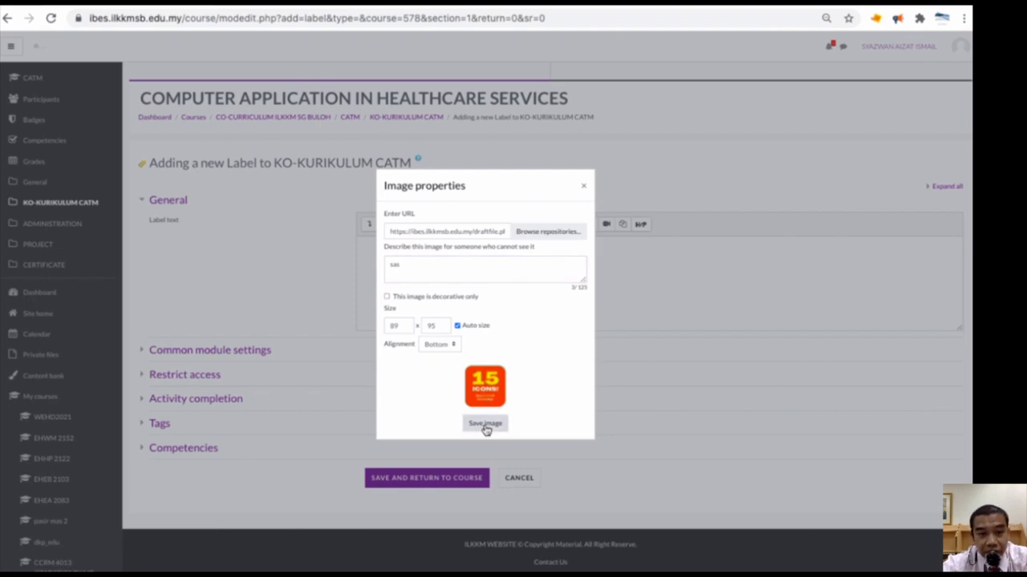
pyautogui.click(485, 428)
pyautogui.click(395, 272)
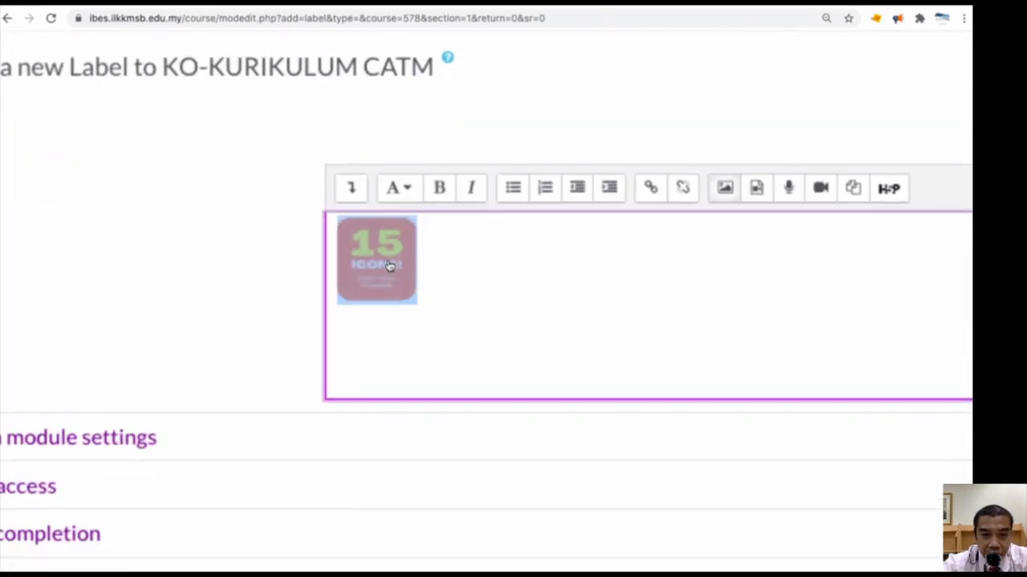
pyautogui.click(639, 193)
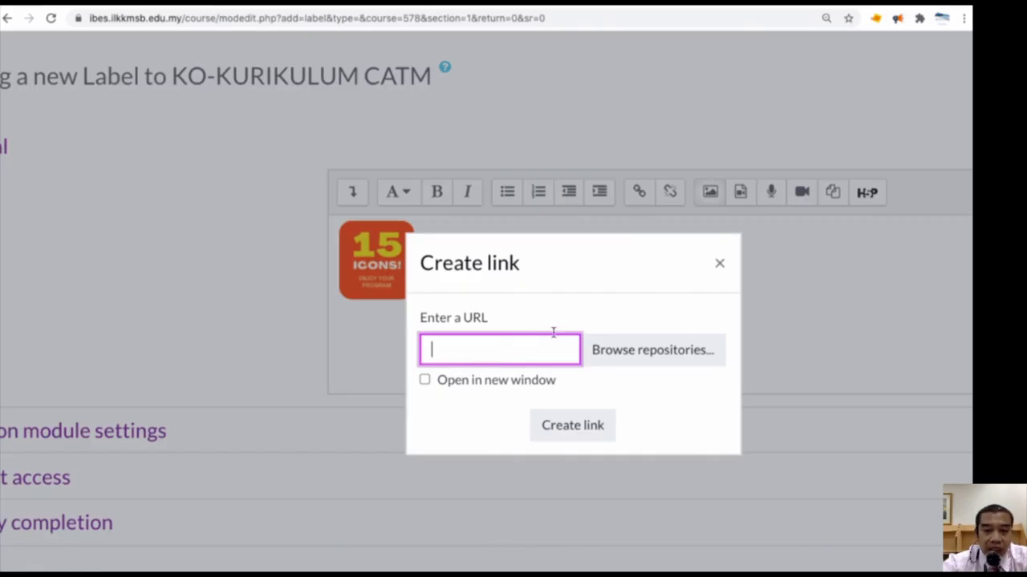
pyautogui.click(719, 264)
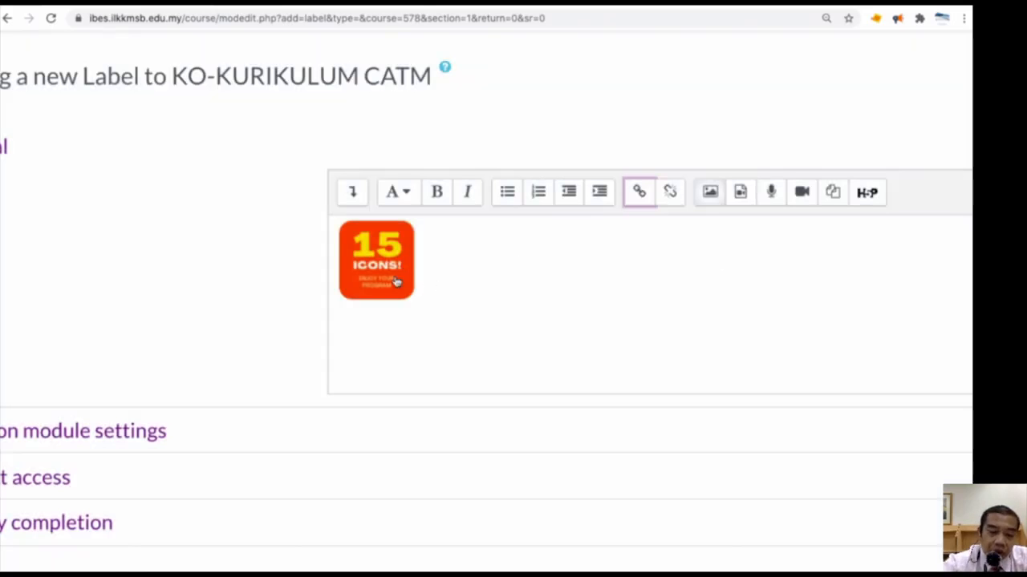
pyautogui.hotkey('ctrl', '-')
pyautogui.hotkey('ctrl', '-')
pyautogui.hotkey('ctrl', '-')
pyautogui.hotkey('ctrl', '-')
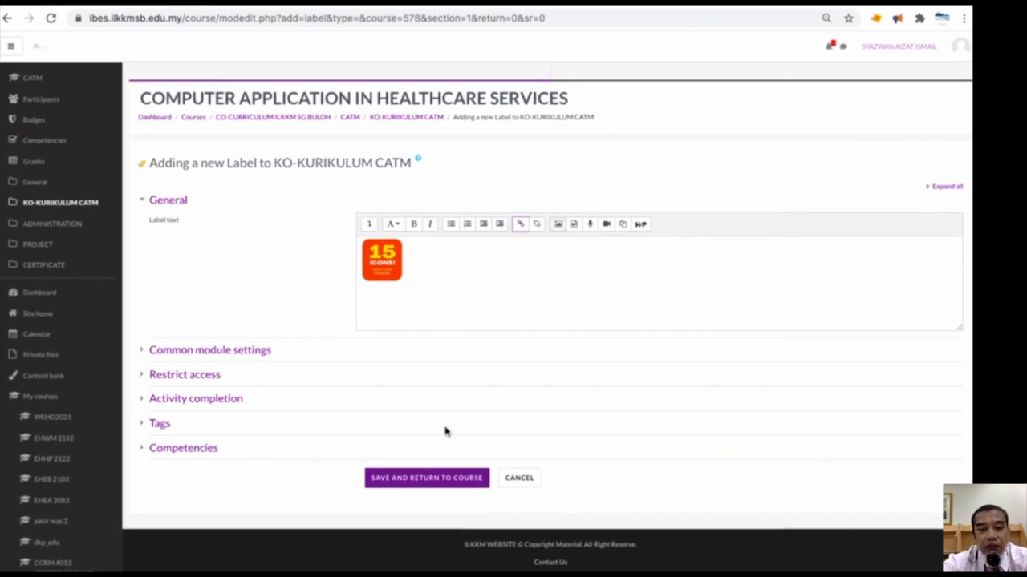
# Save the 15 ICONS label and set its Completion tracking to 'Do not indicate activity completion'
pyautogui.click(414, 480)
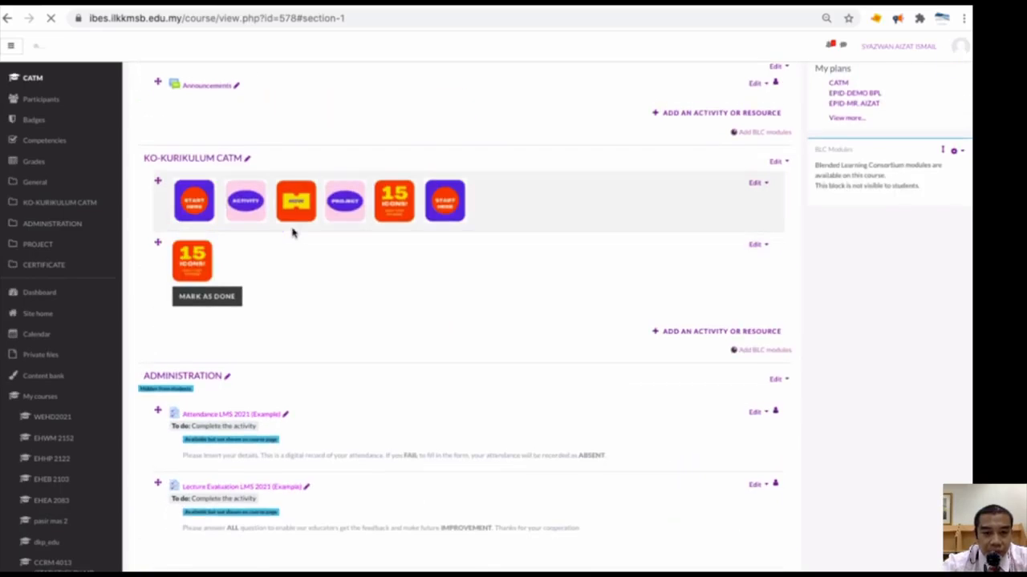
pyautogui.click(758, 246)
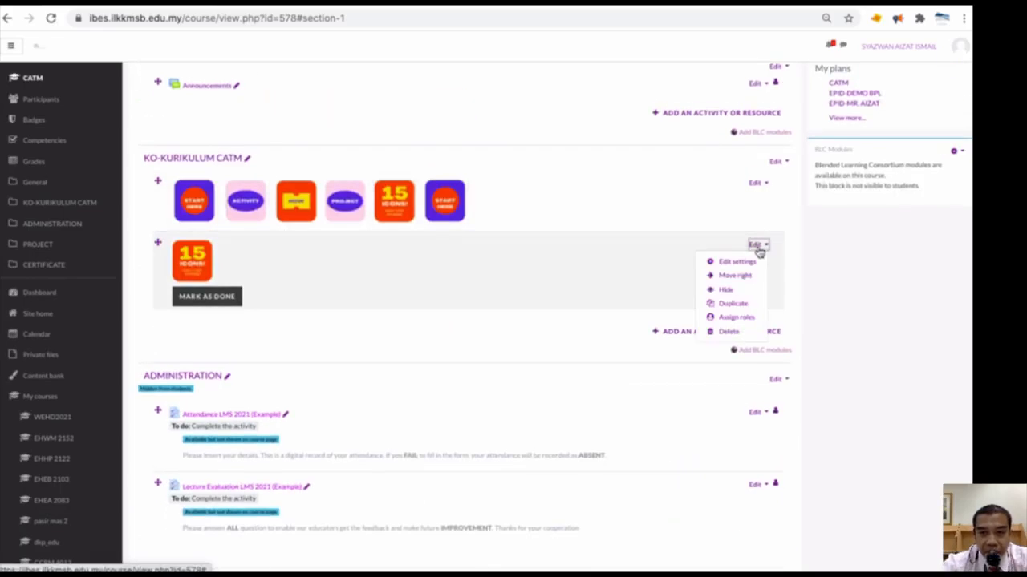
pyautogui.click(736, 263)
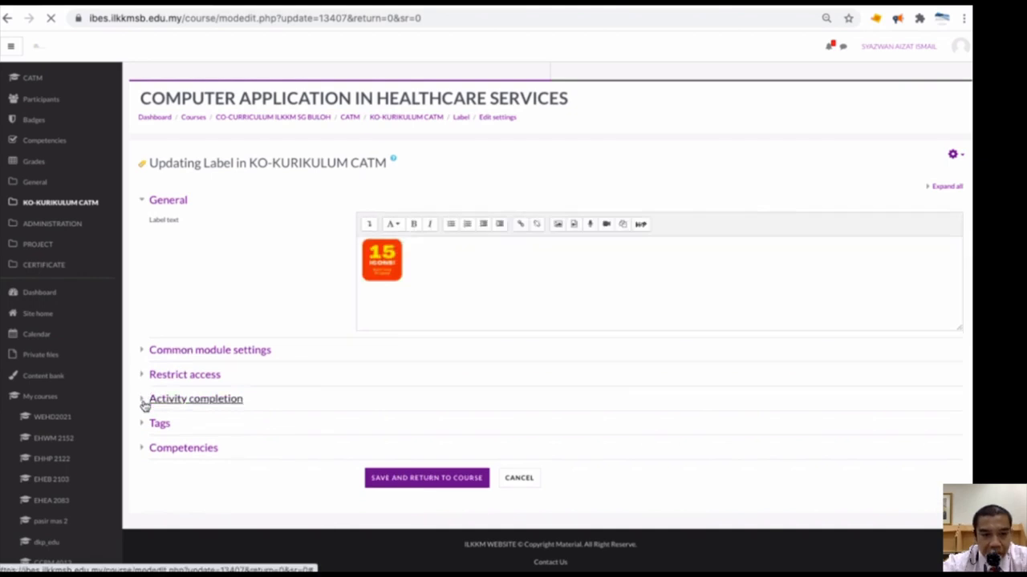
pyautogui.click(143, 401)
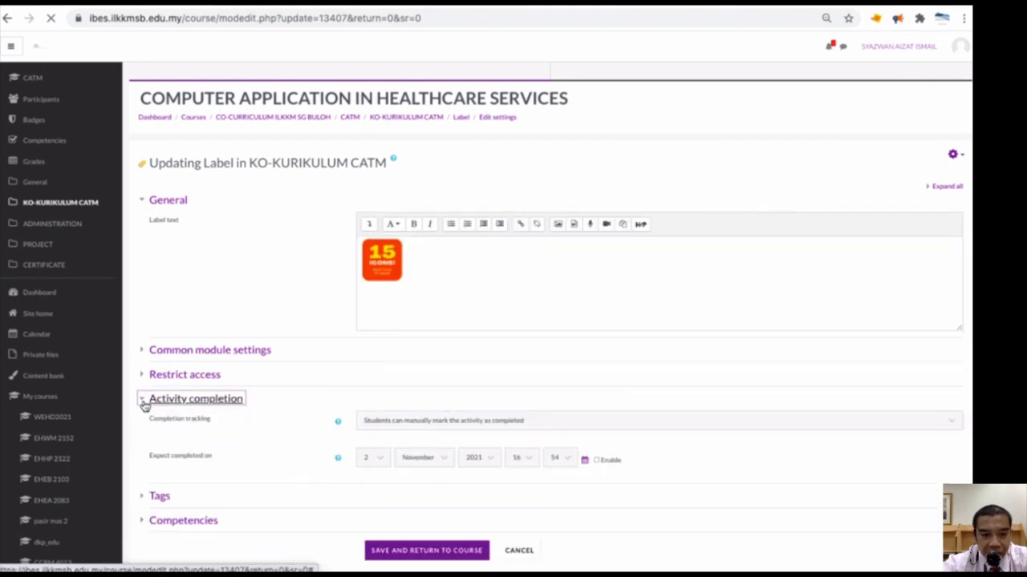
pyautogui.click(402, 422)
pyautogui.click(405, 411)
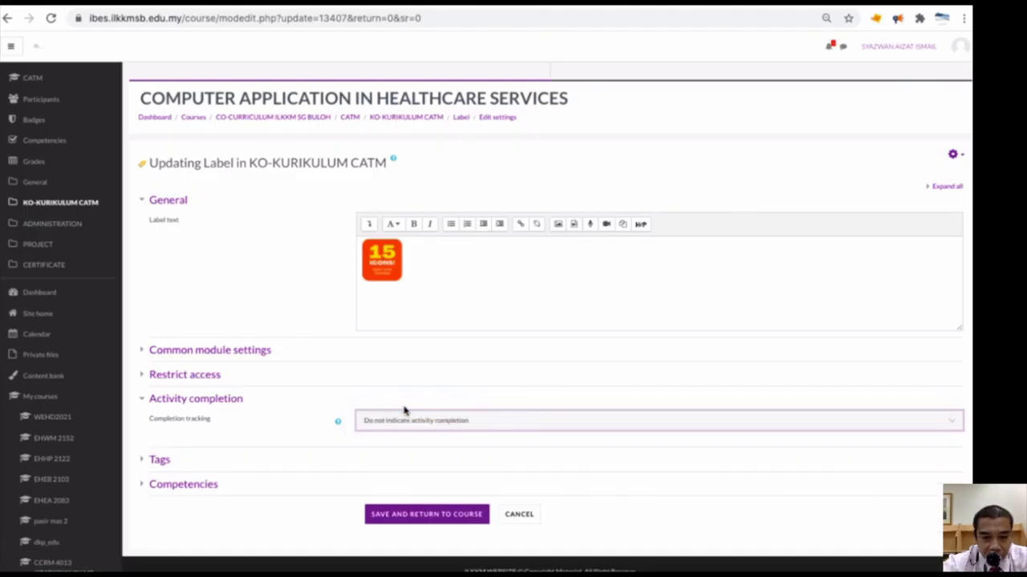
pyautogui.click(429, 517)
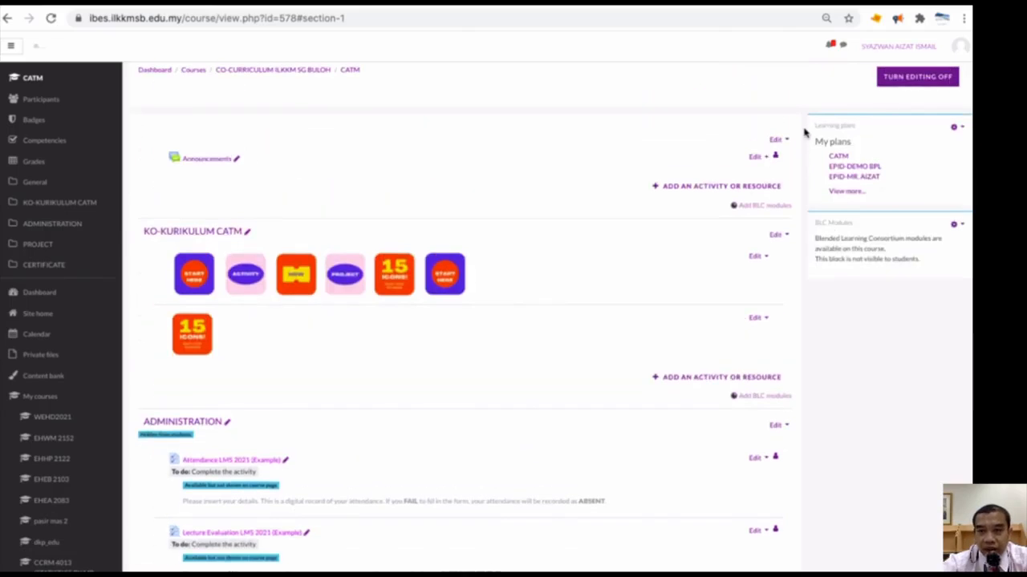
# Turn editing off and switch role to Student
pyautogui.click(901, 85)
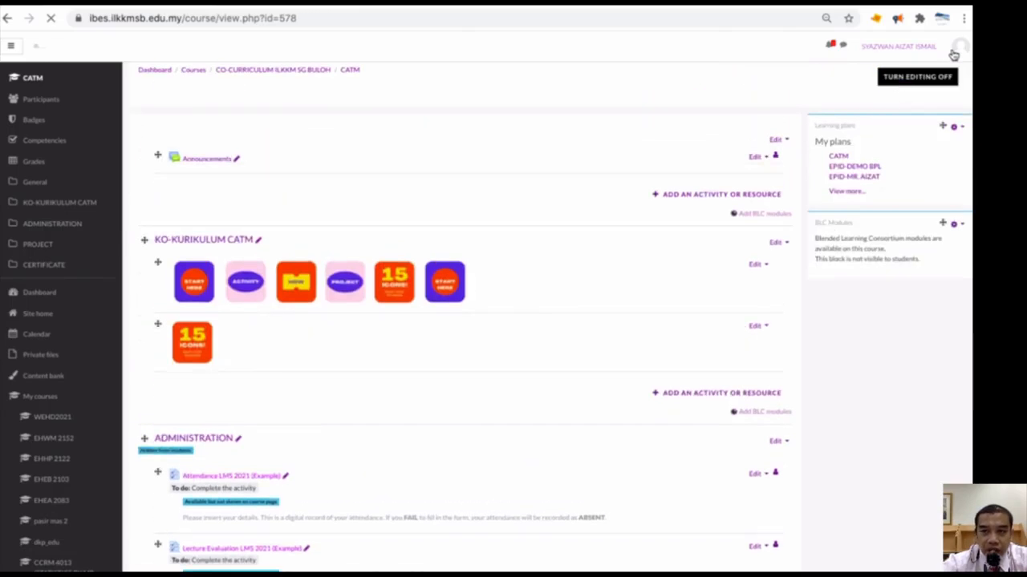
pyautogui.click(953, 54)
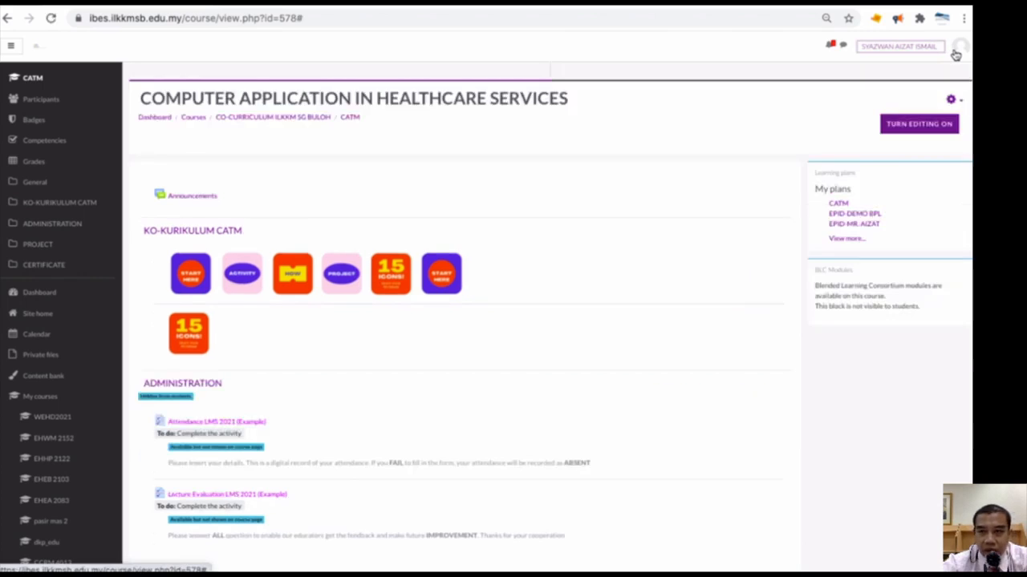
pyautogui.click(954, 55)
pyautogui.click(921, 179)
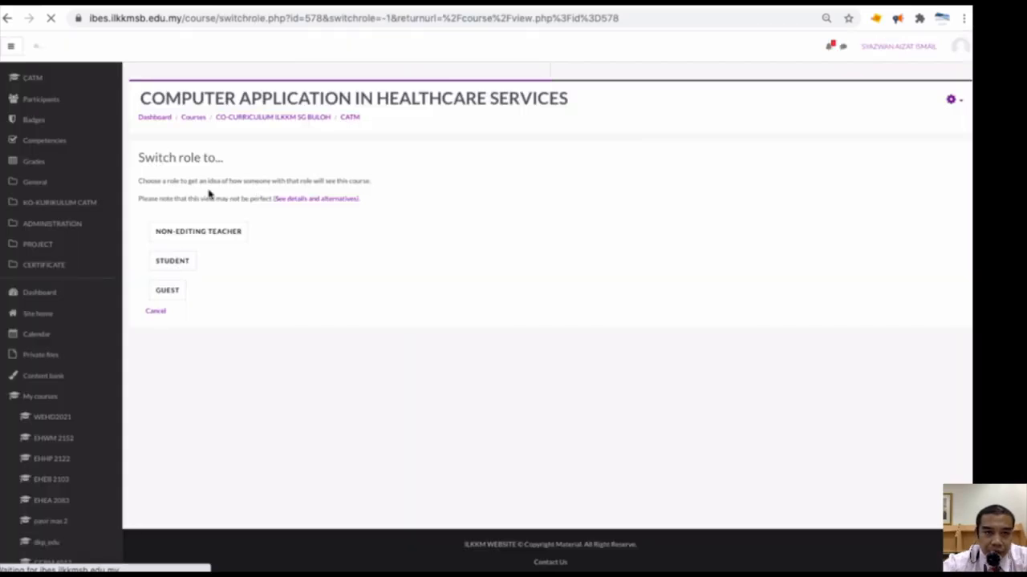
pyautogui.click(172, 262)
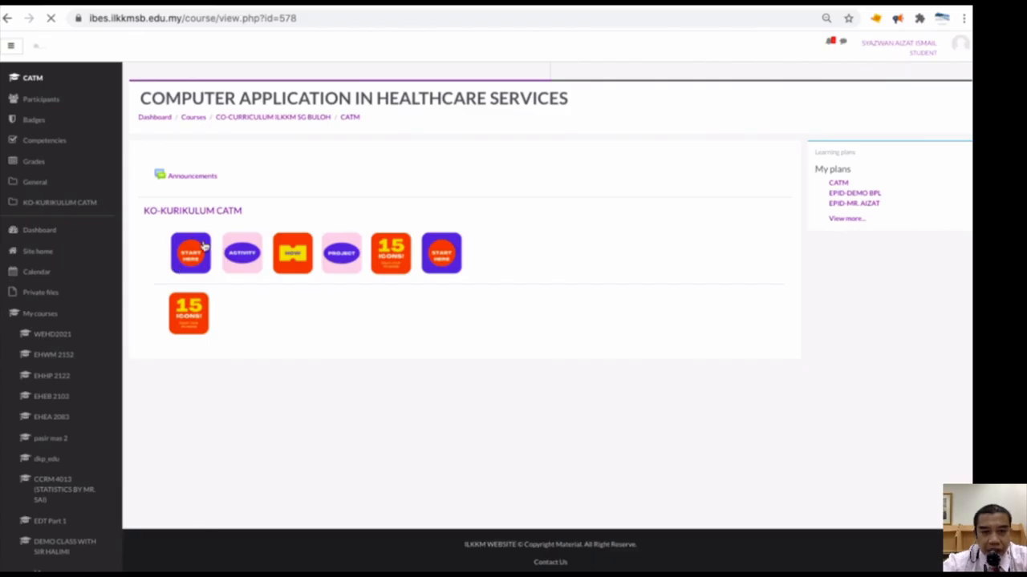
# Review the CATM course page as a student and go to the participants list
pyautogui.scroll(5, 279, 264)
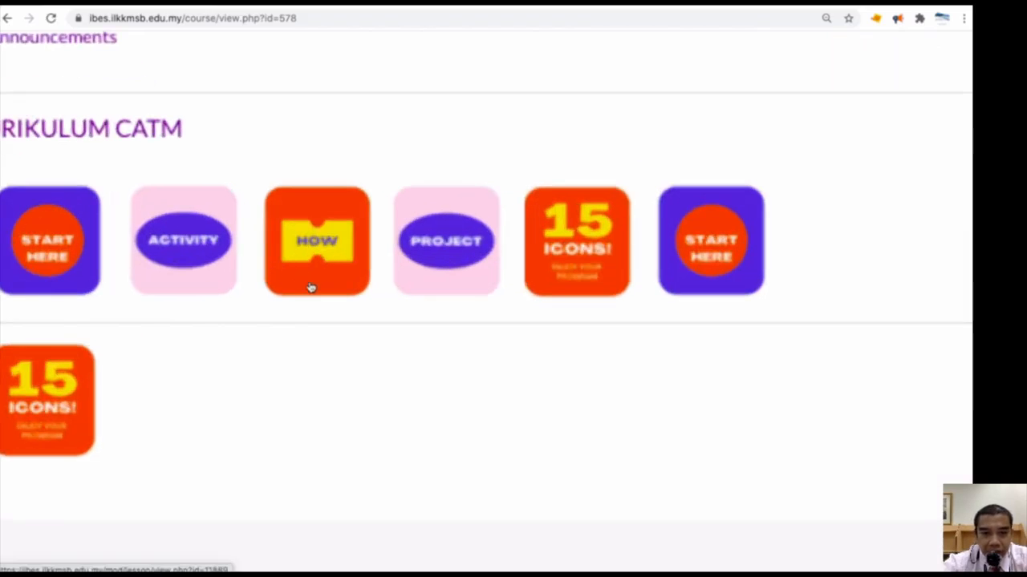
pyautogui.hscroll(-3, 311, 287)
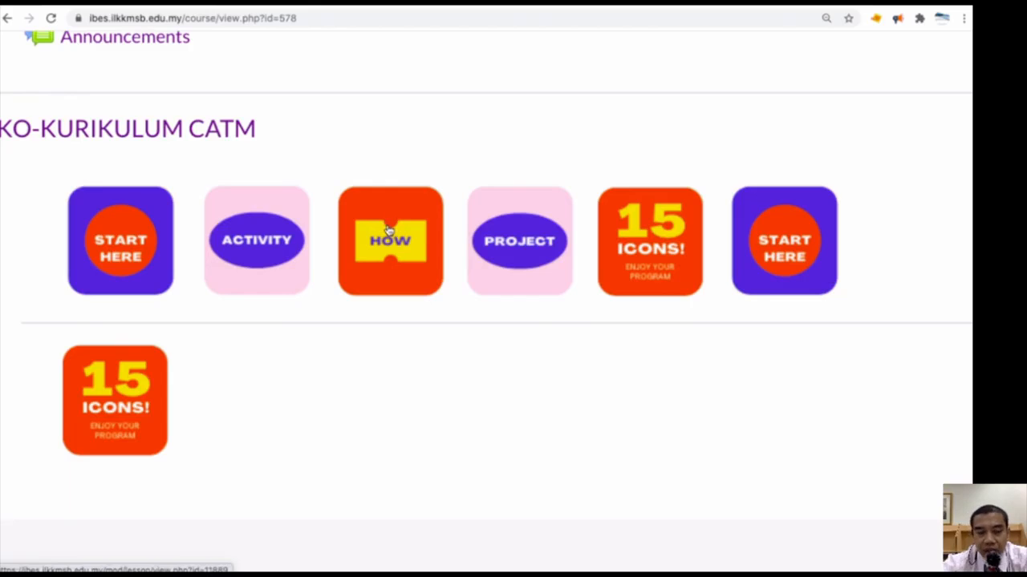
pyautogui.hotkey('ctrl', '-')
pyautogui.hotkey('ctrl', '-')
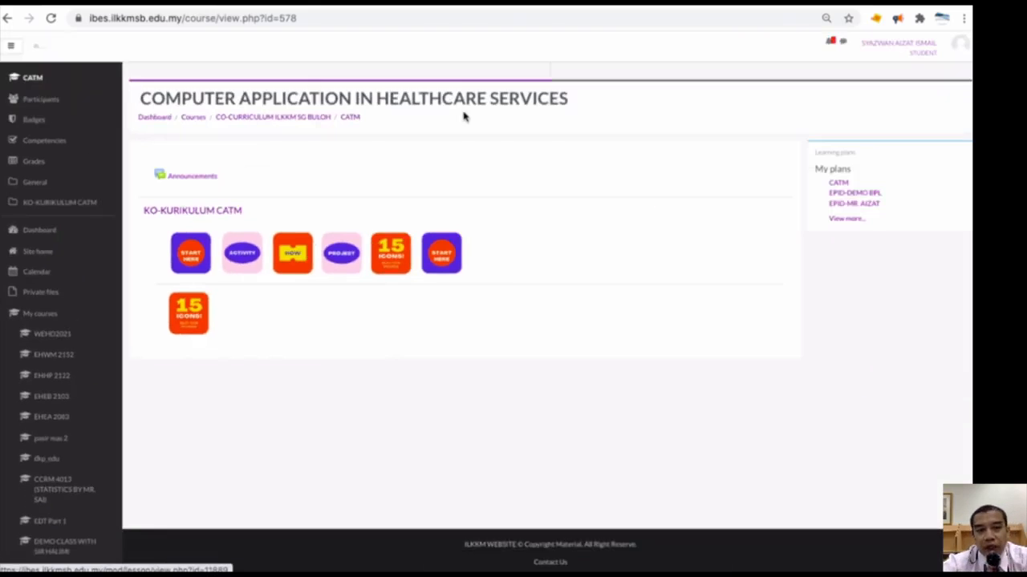
pyautogui.click(40, 100)
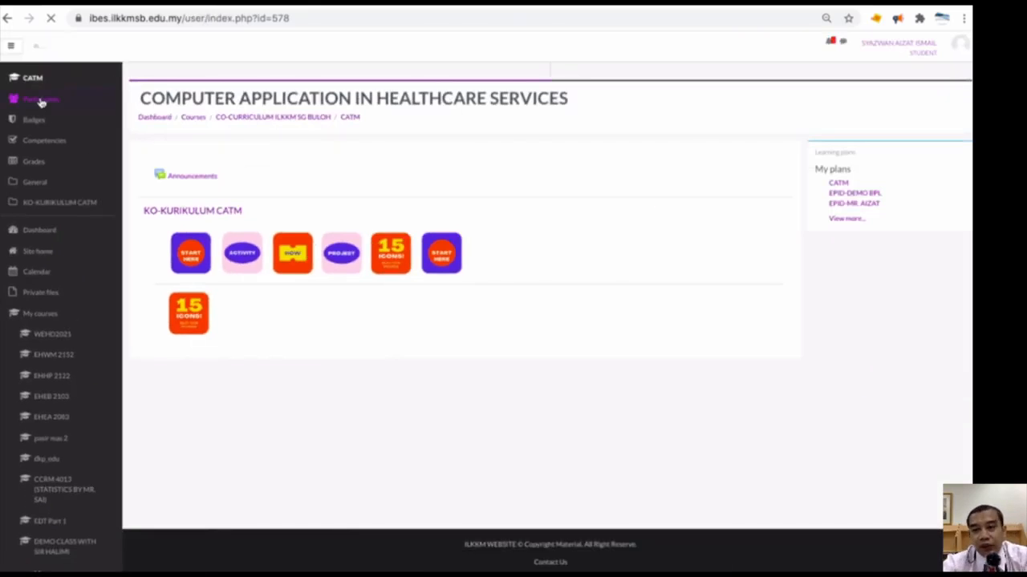